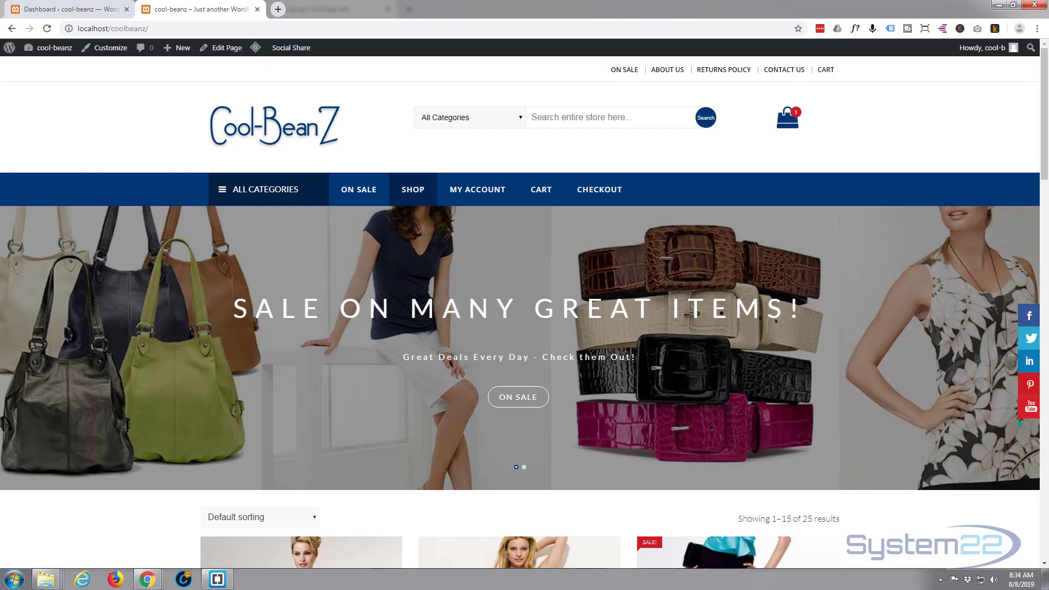
- Look through the store's home page, from the banner slider down through the product grid
scroll(237, 251, down, 6)
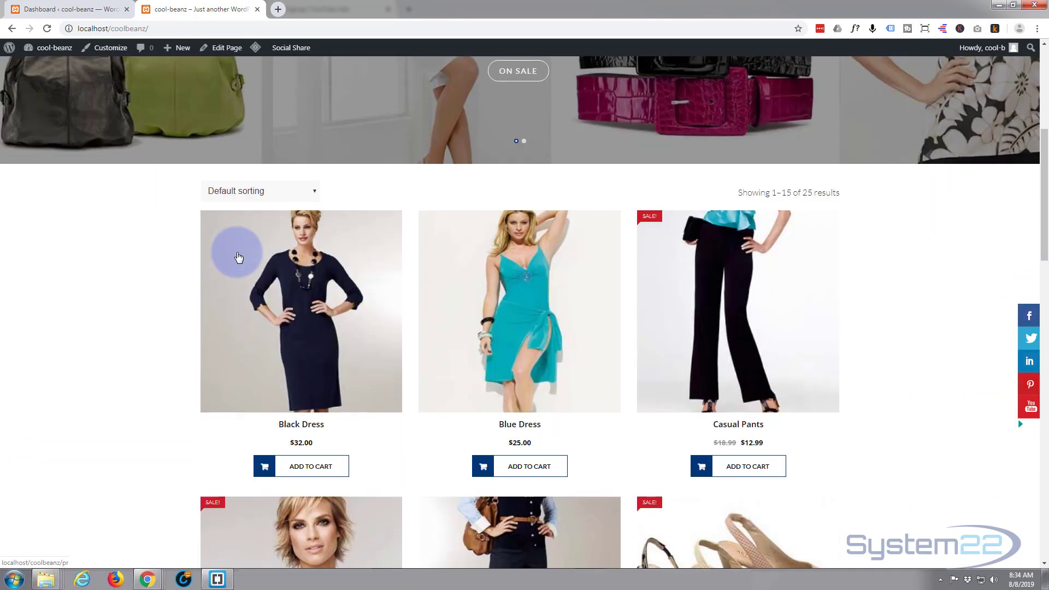
scroll(239, 257, down, 13)
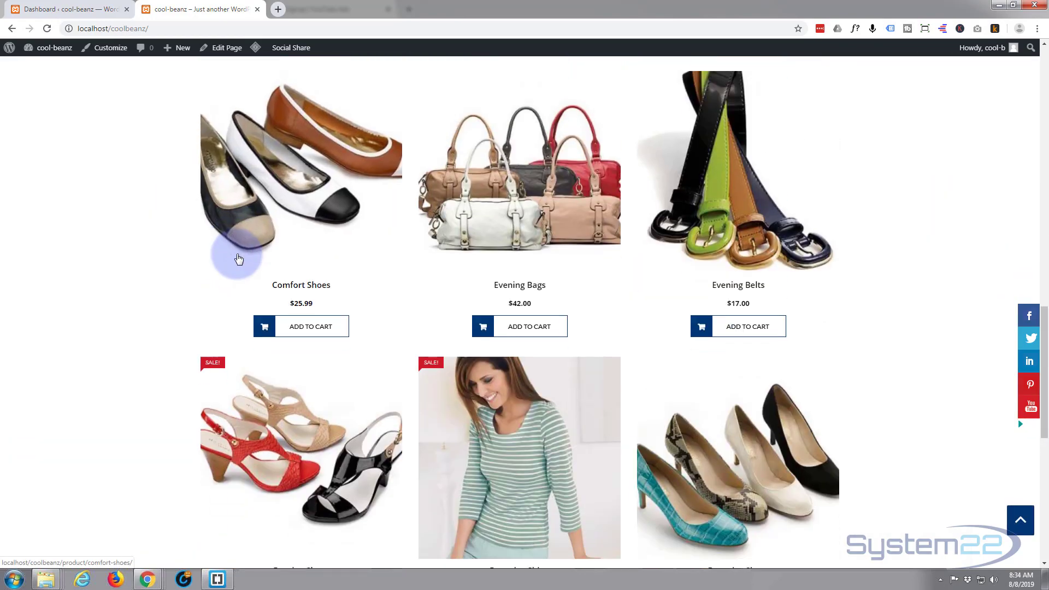
scroll(239, 258, down, 5)
scroll(238, 260, up, 2)
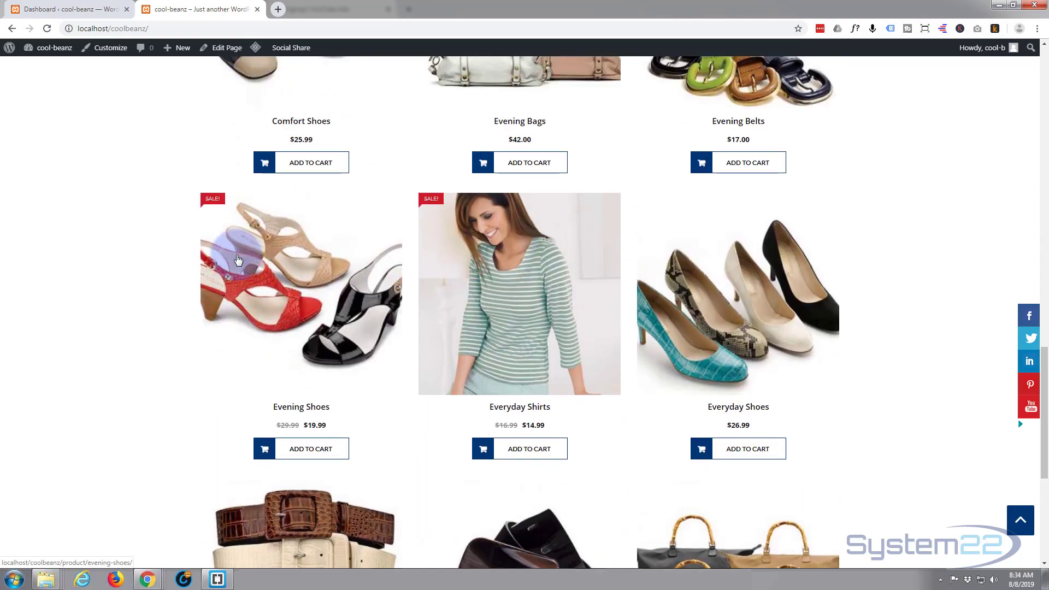
scroll(238, 260, up, 13)
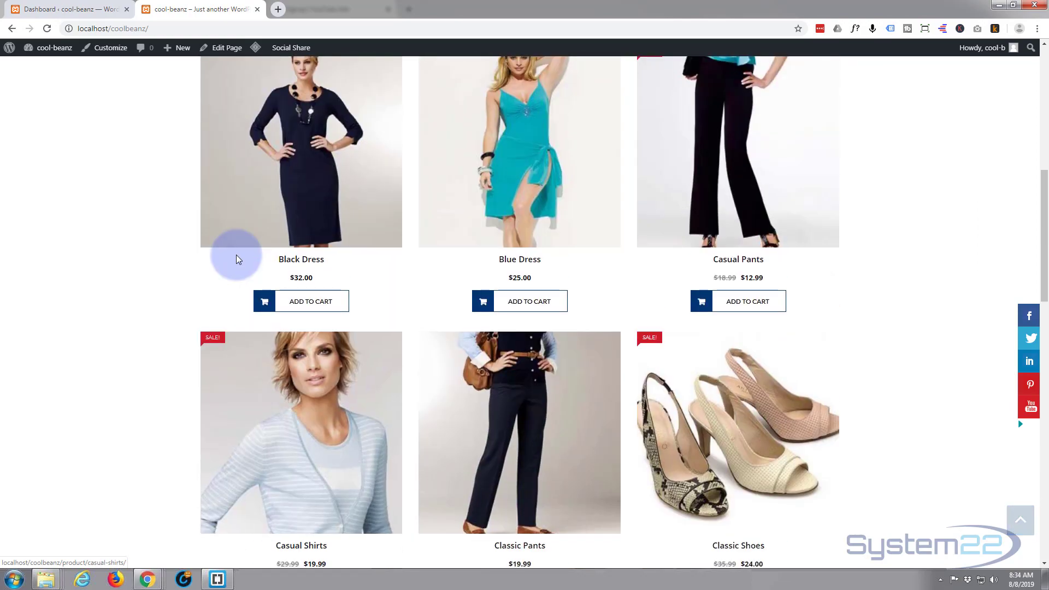
scroll(236, 256, up, 9)
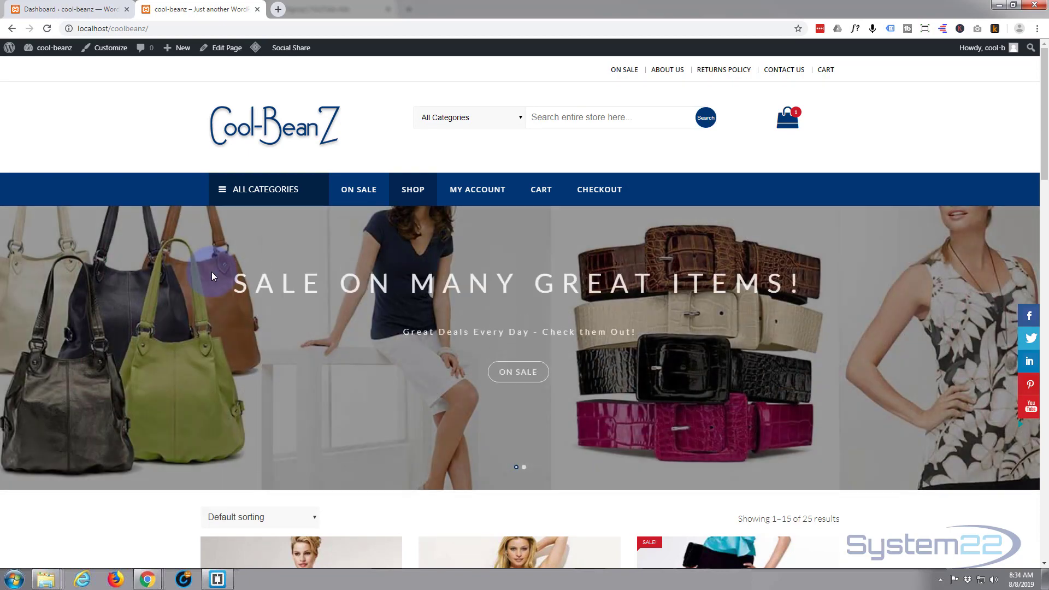
scroll(211, 271, down, 7)
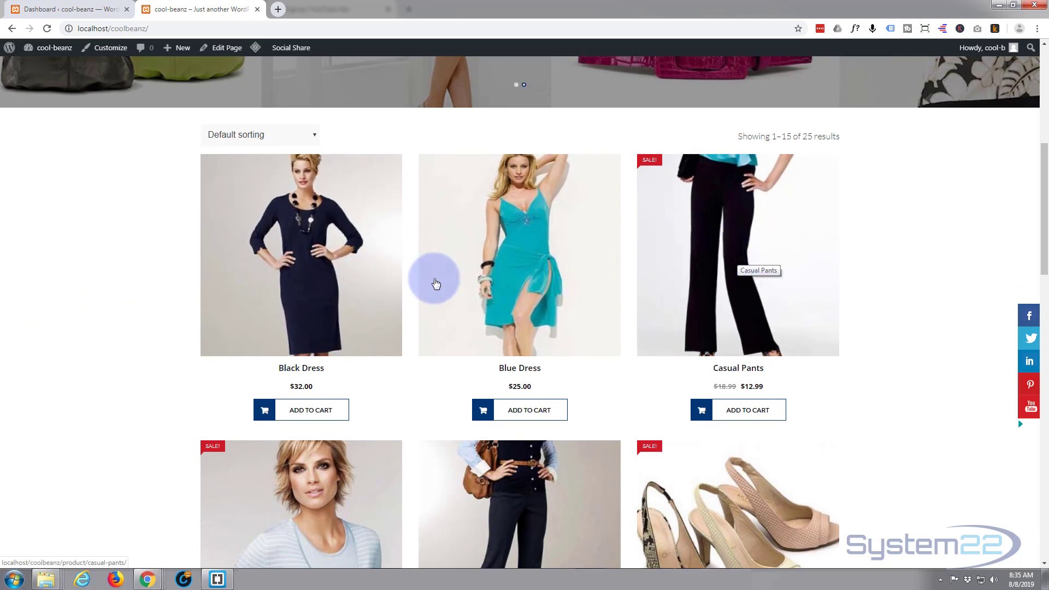
scroll(115, 329, up, 2)
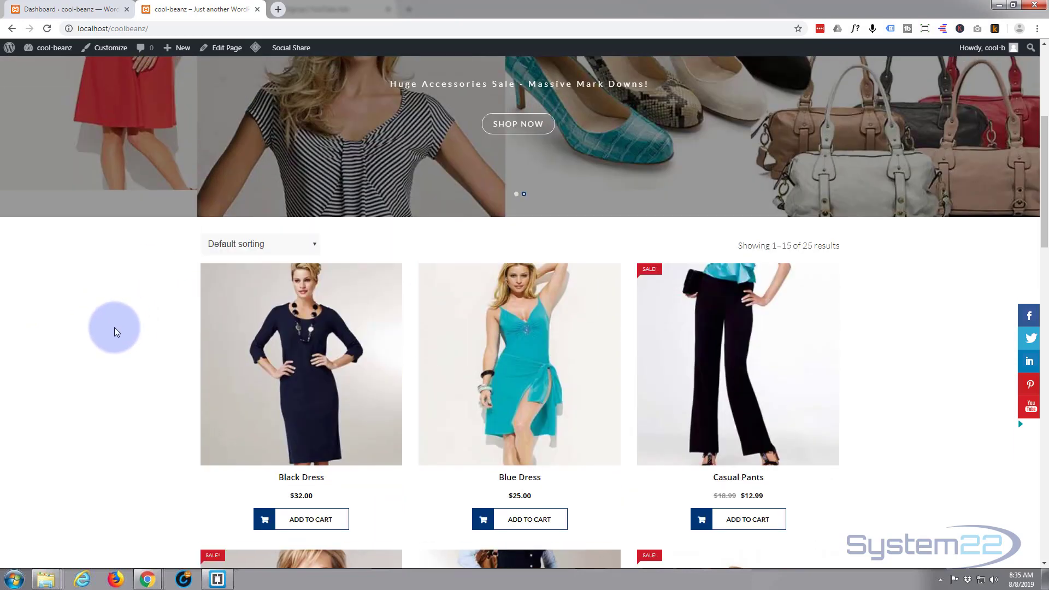
scroll(114, 328, up, 5)
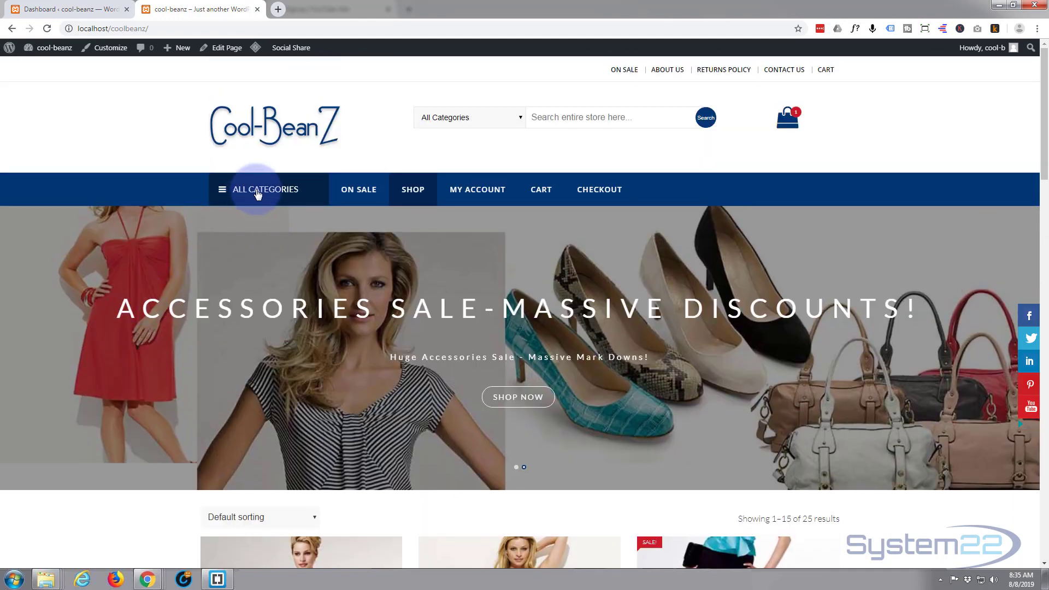
- View the store's Bags category page and its Shirts category page
click(256, 193)
click(241, 278)
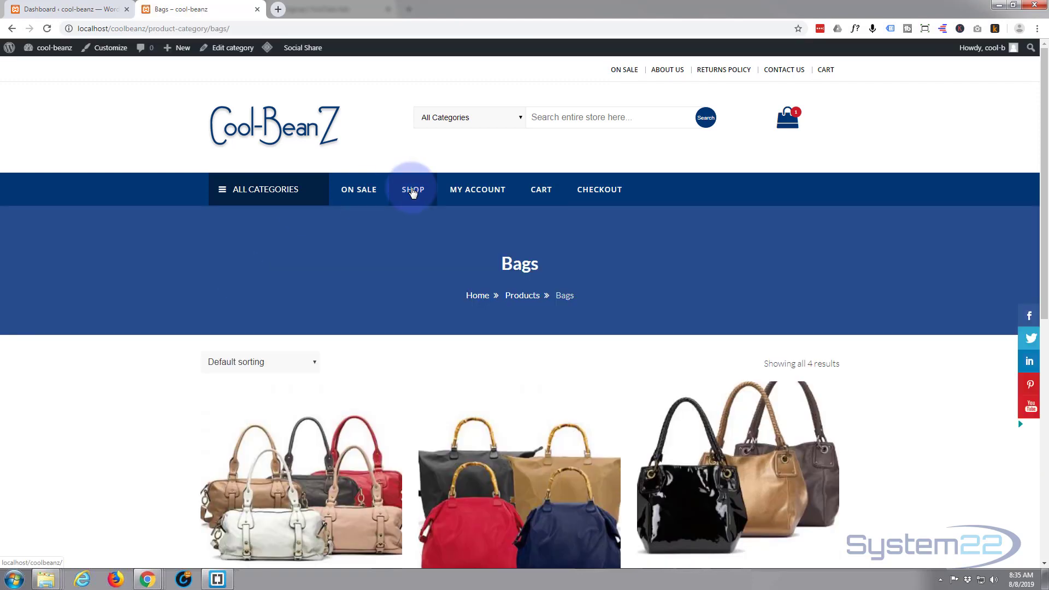
click(300, 199)
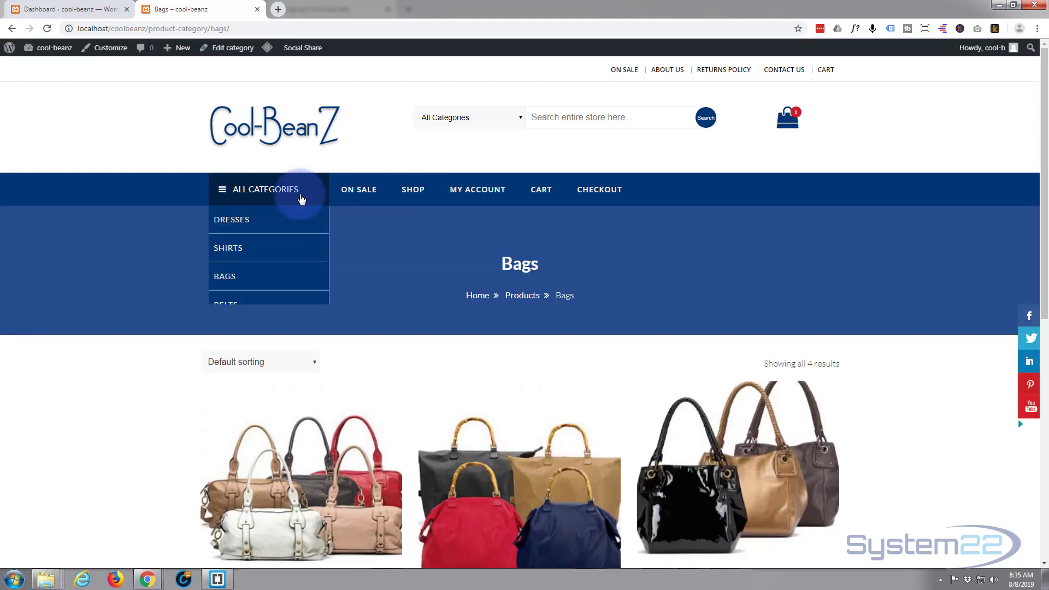
click(234, 250)
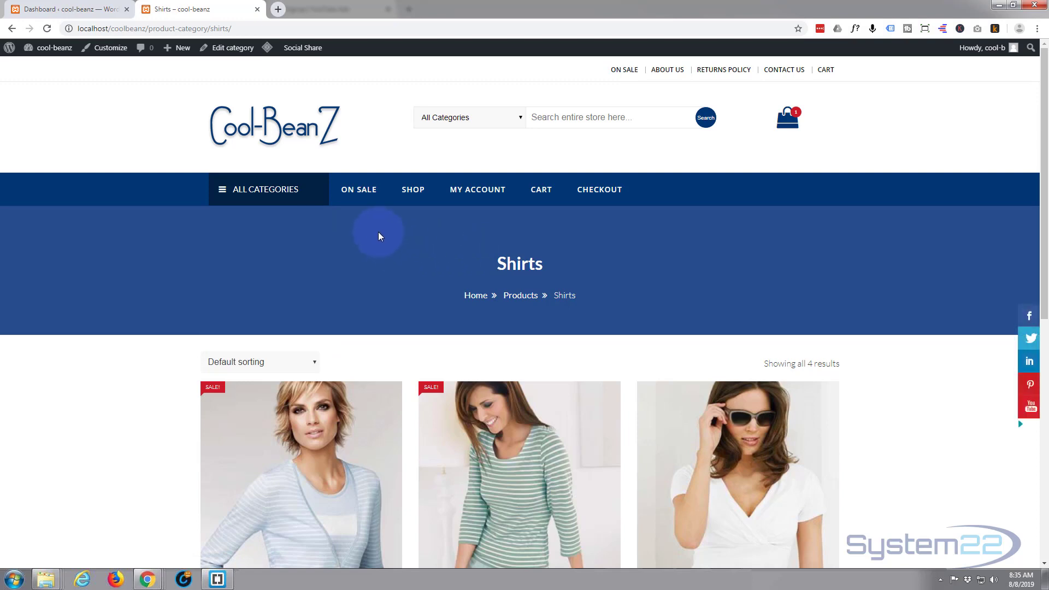
- Open the store's About Us page and read through its staff profiles and mission statement
click(668, 75)
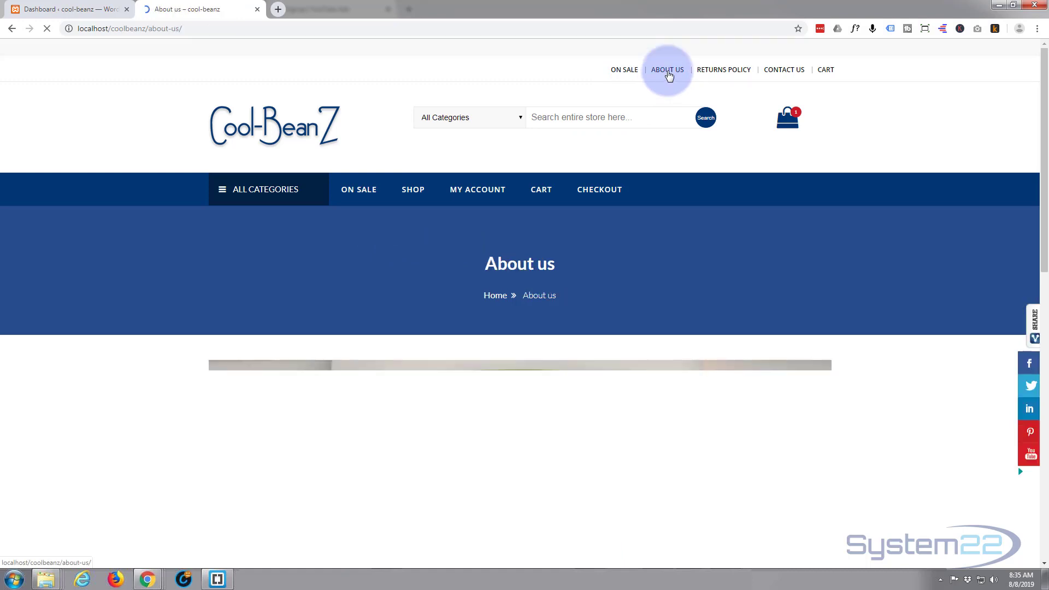
scroll(503, 230, down, 6)
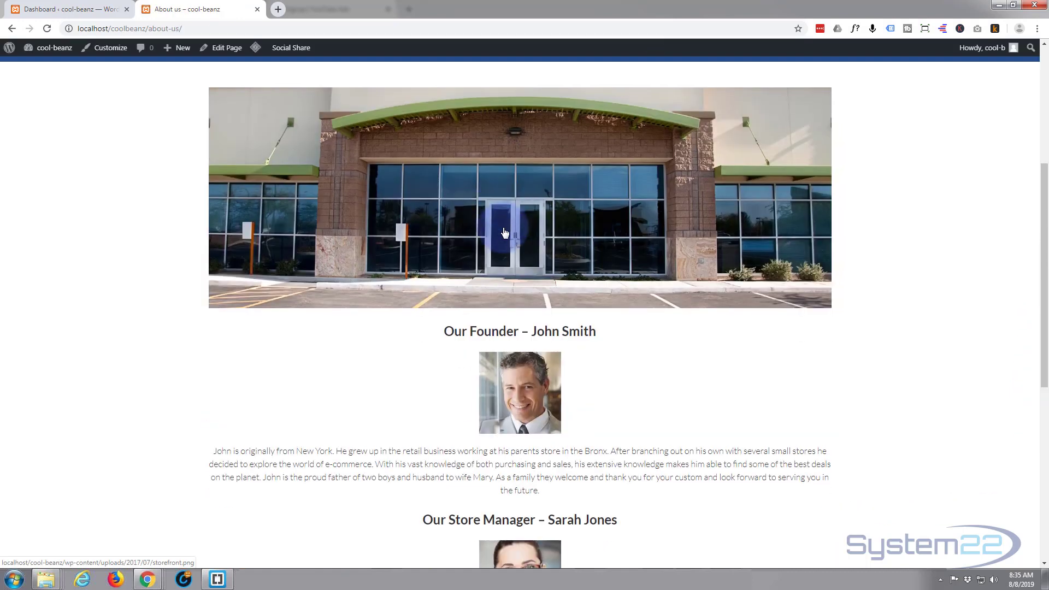
scroll(505, 233, down, 5)
scroll(503, 228, up, 5)
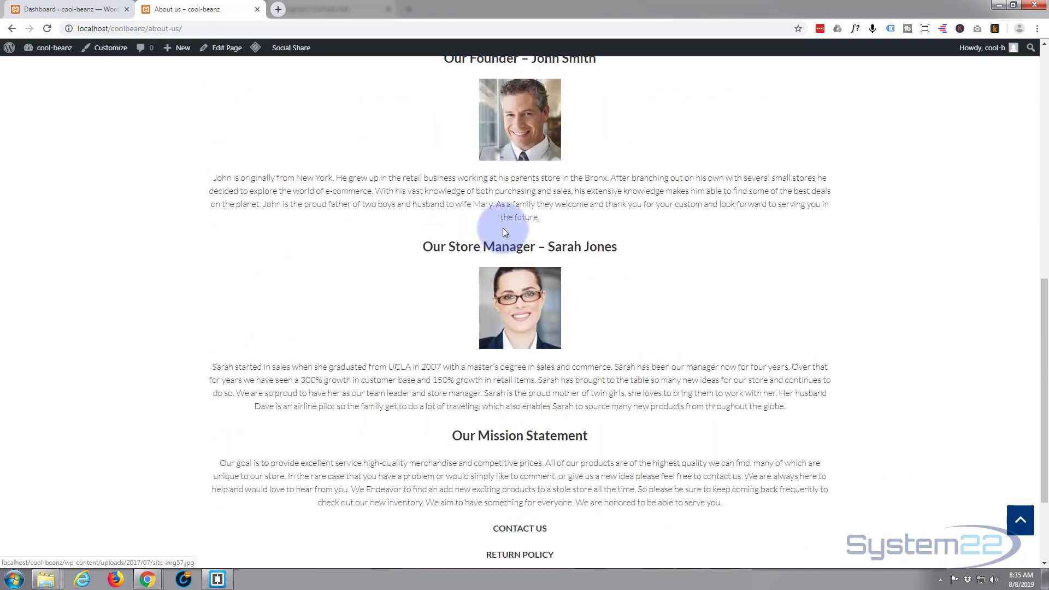
scroll(503, 229, up, 8)
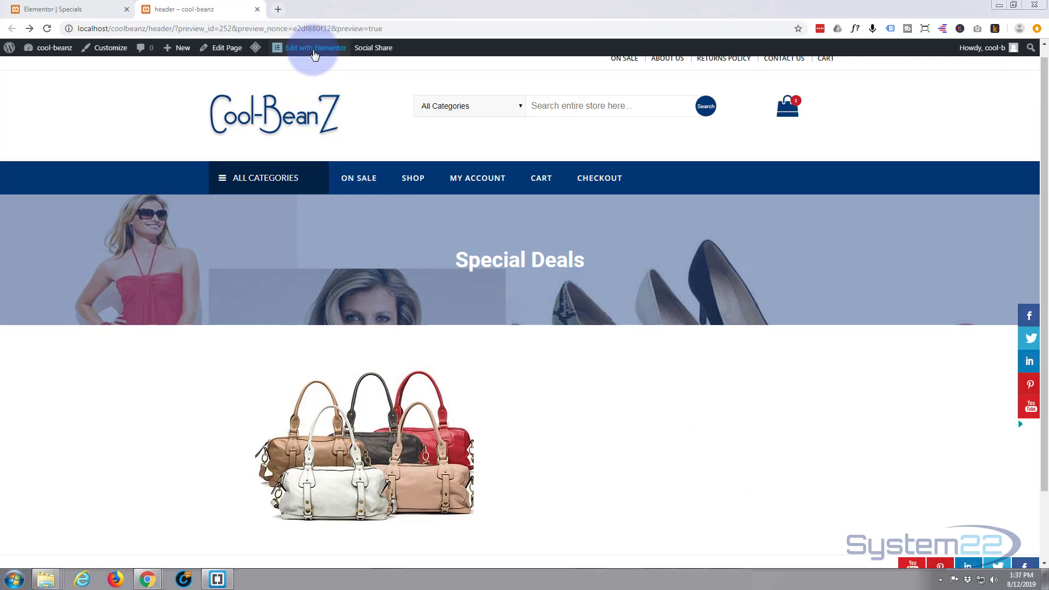
- Edit the page with Elementor and add a Text Editor widget reading "New Milan Bag Range" in the empty column beside the bags image
click(315, 49)
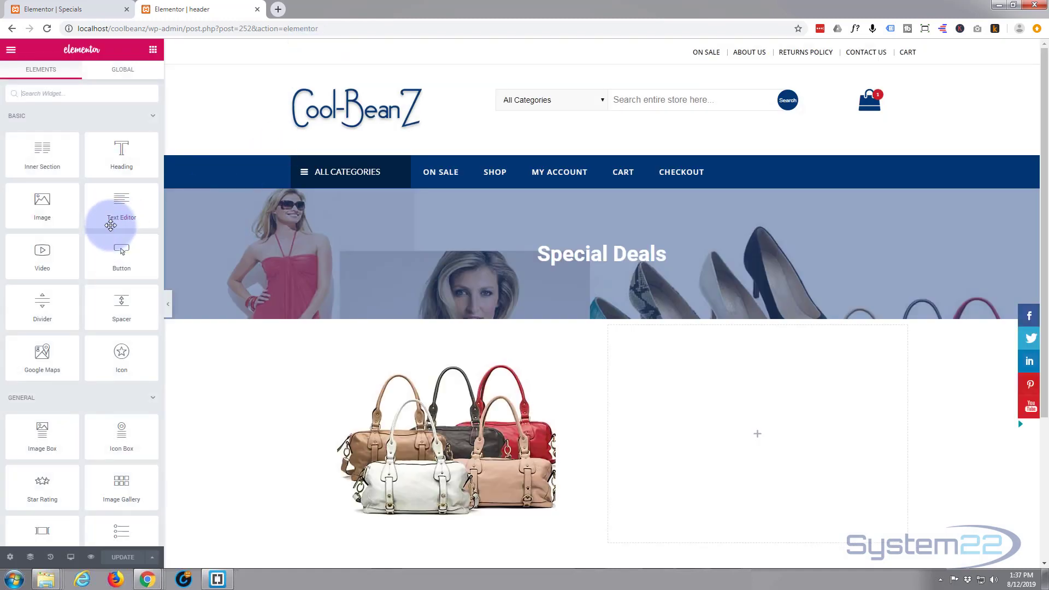
drag(115, 211, 711, 425)
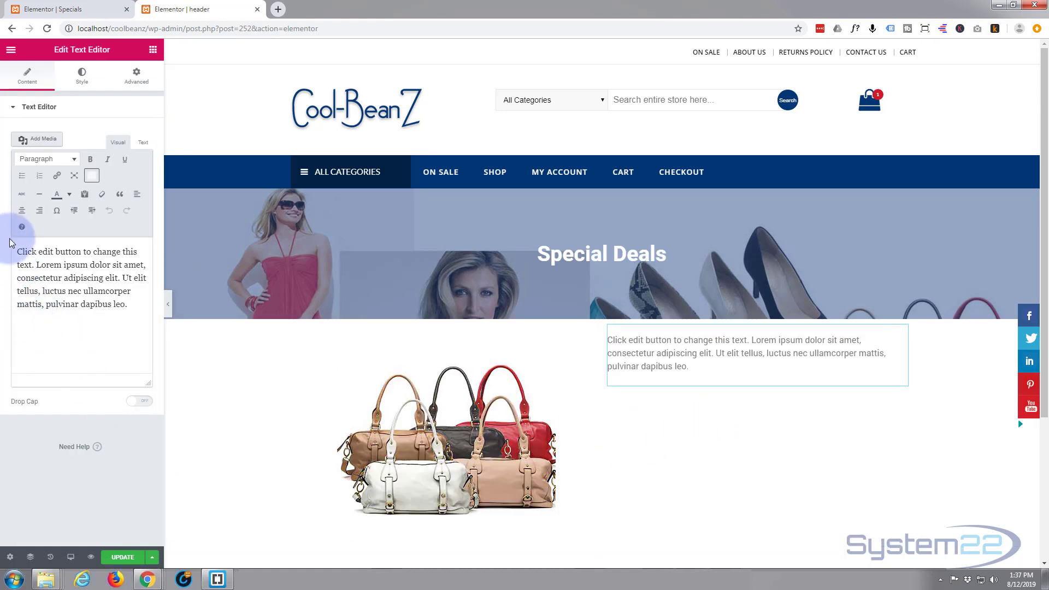
drag(18, 249, 135, 307)
text(New )
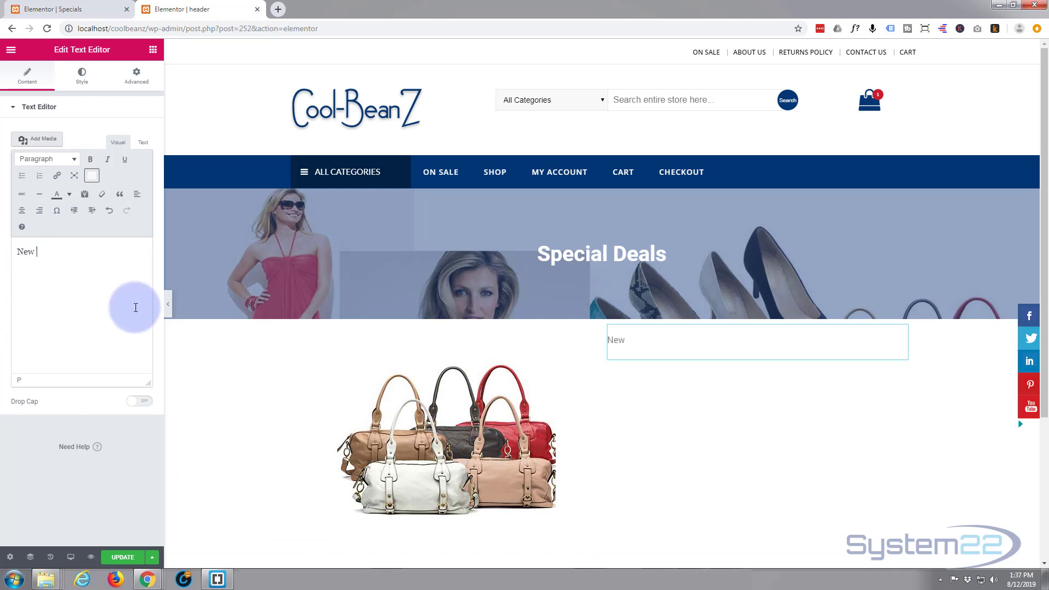
text(Milan Bag)
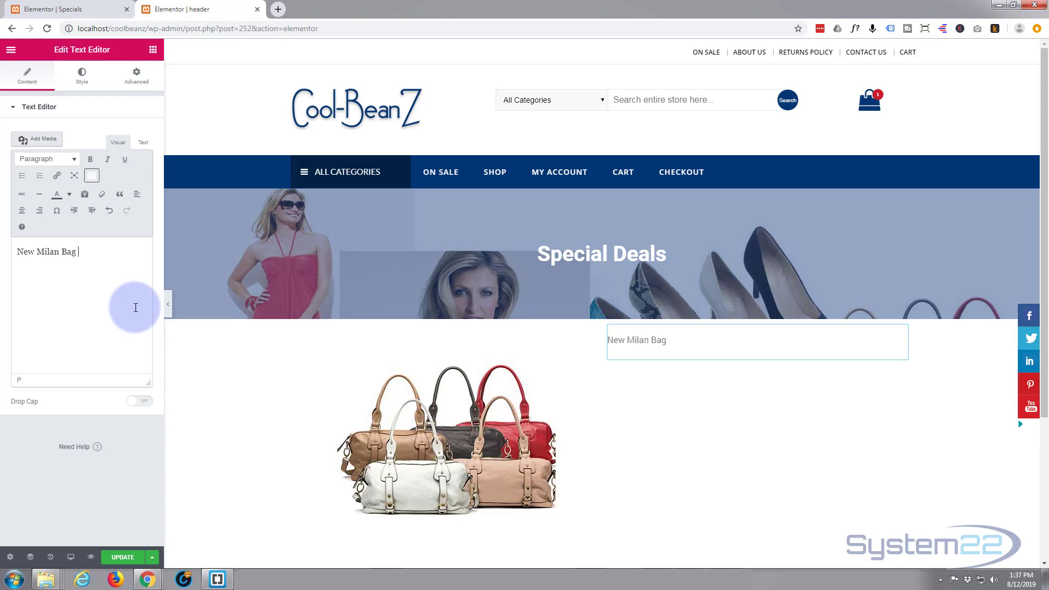
text( Range)
- Add the paragraph "Fresh in from the catwalks of Milan we have these beautiful bags." below the first line, leaving a blank line between
key(Return)
key(Return)
text(Fresh)
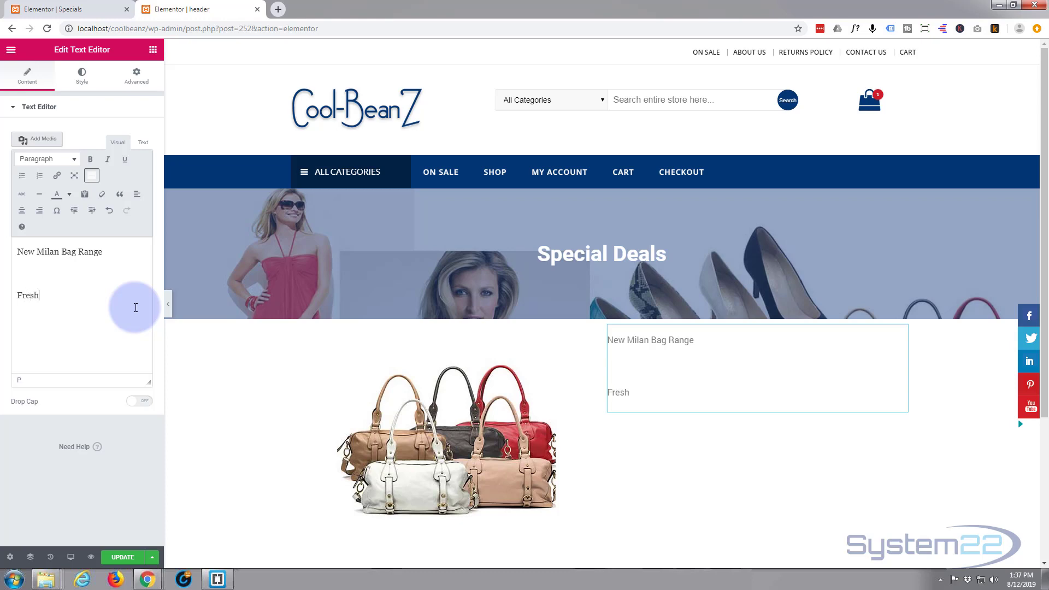
text( in from the catwalks o)
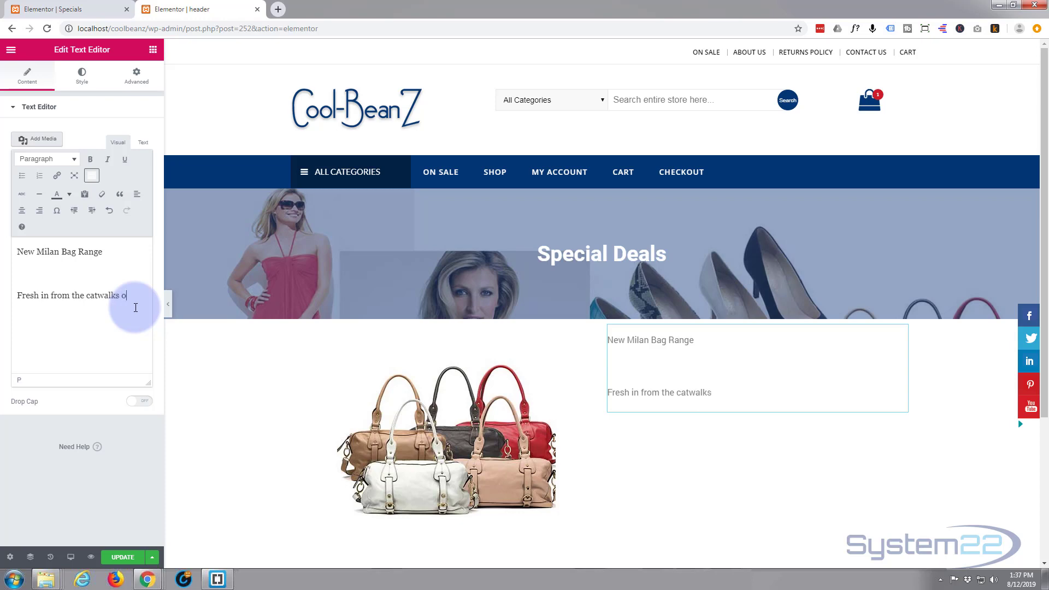
text(f Milan we have th)
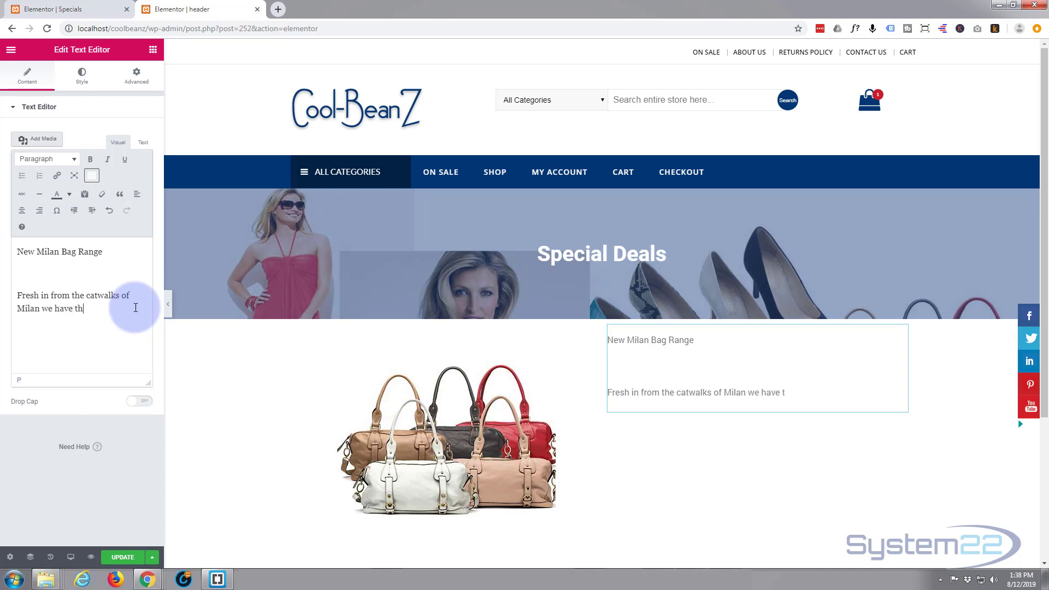
text(ese beautiful bags.)
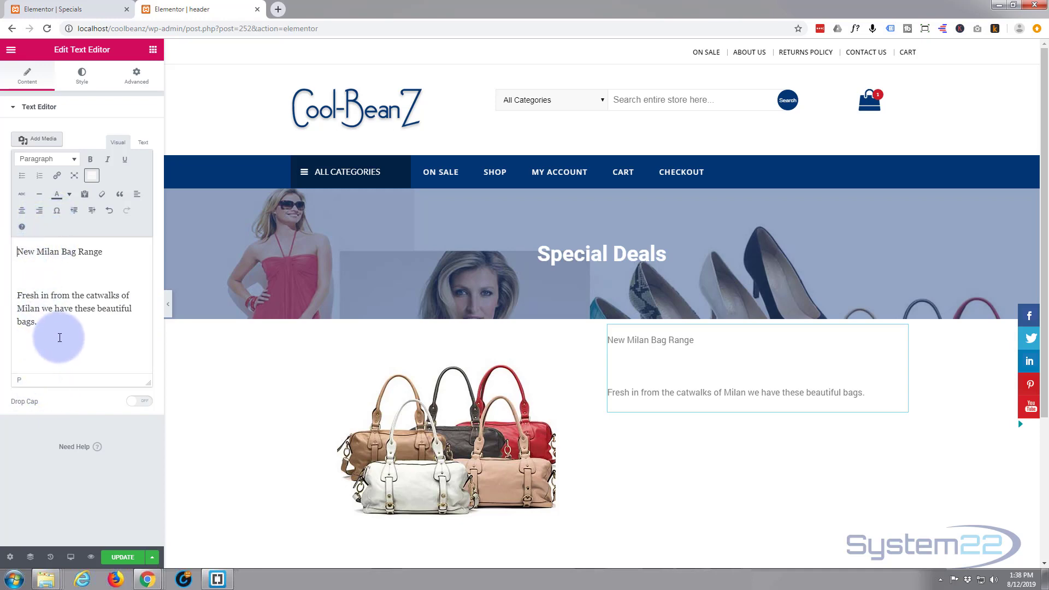
- Centre all the text in the widget and format the line "New Milan Bag Range" as Heading 2
drag(60, 336, 9, 253)
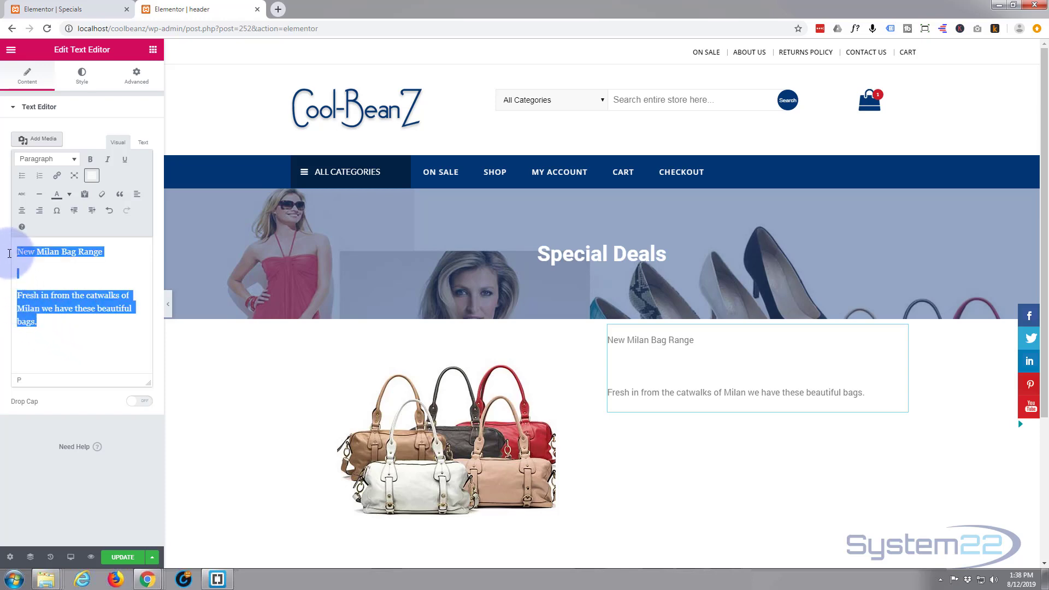
click(22, 212)
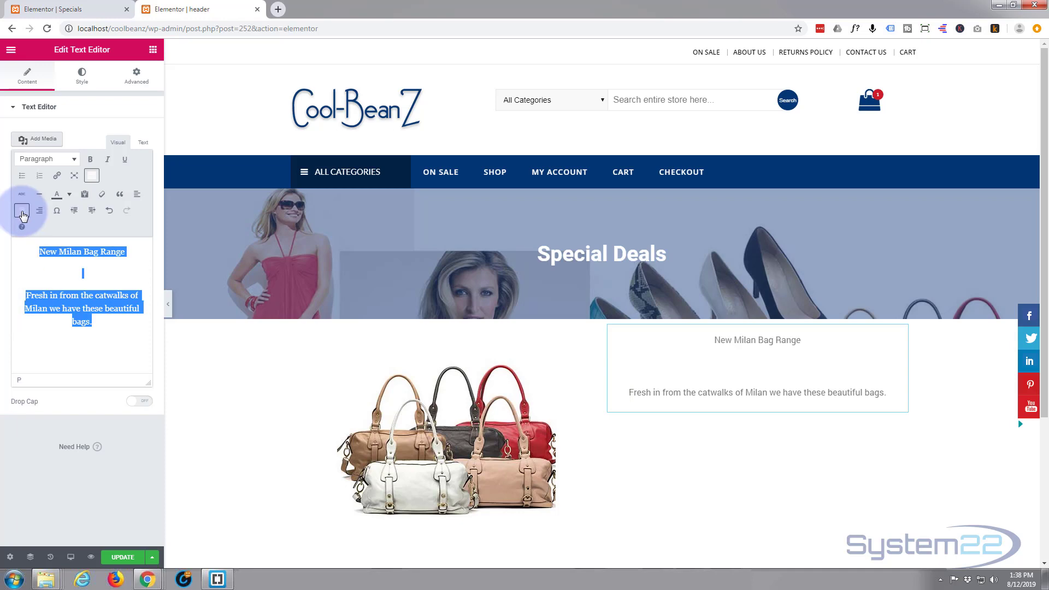
click(131, 252)
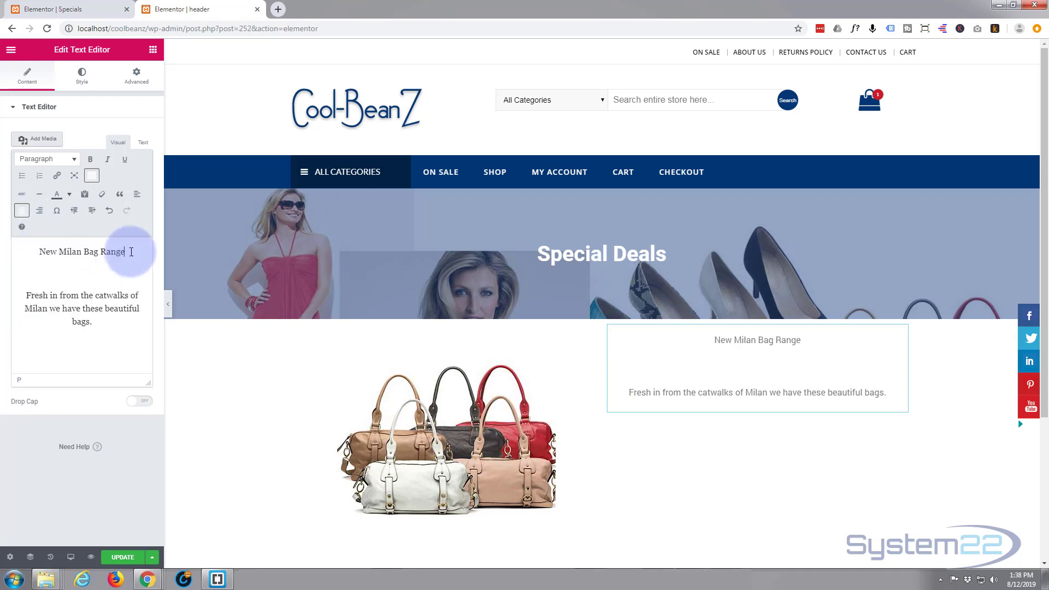
drag(131, 252, 30, 252)
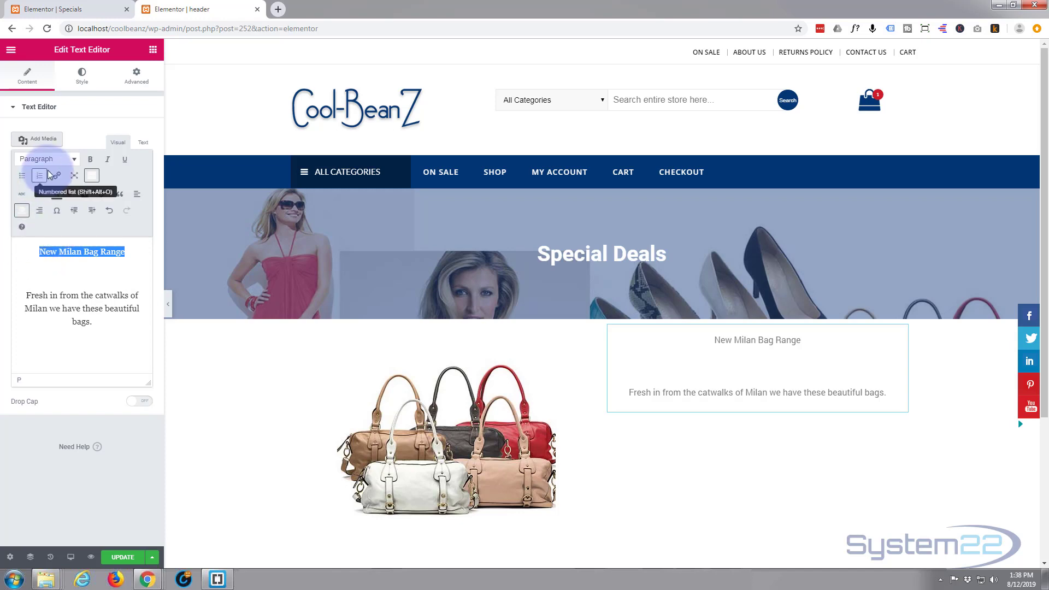
click(74, 159)
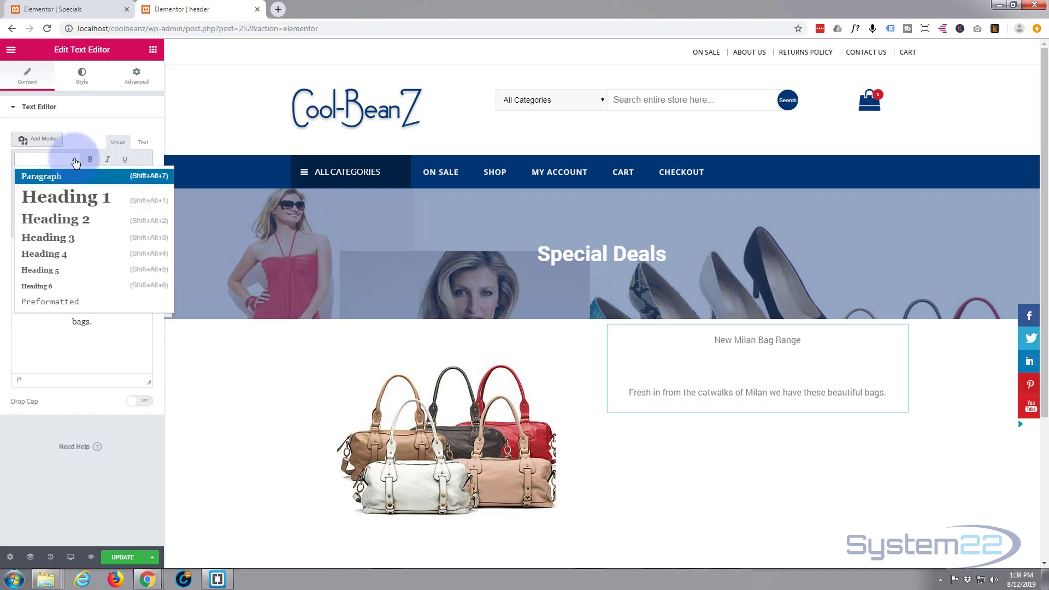
click(74, 221)
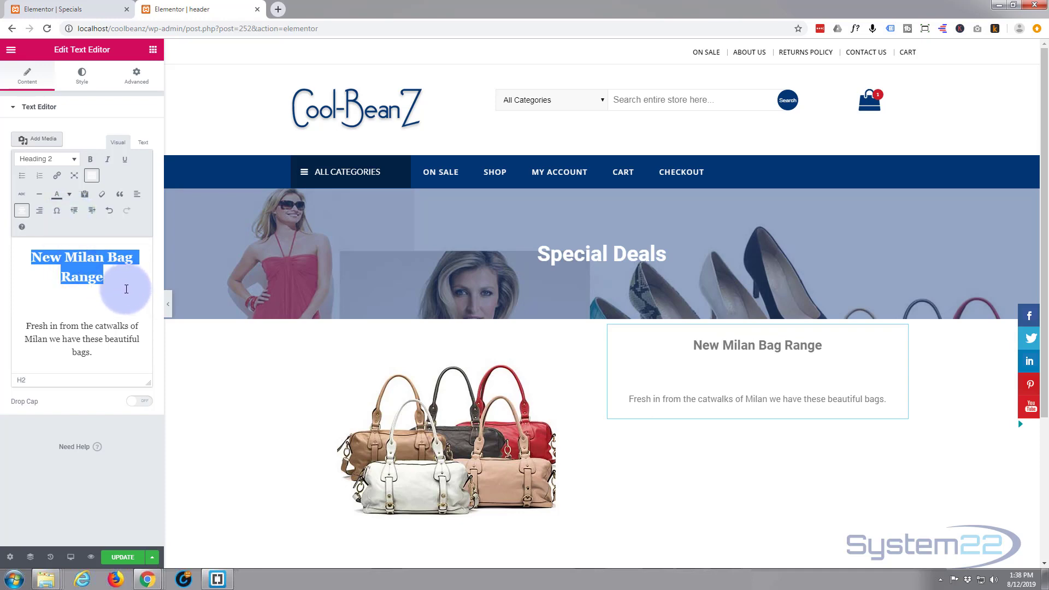
- Remove the blank line between the heading and the paragraph in the text widget
click(112, 279)
key(Return)
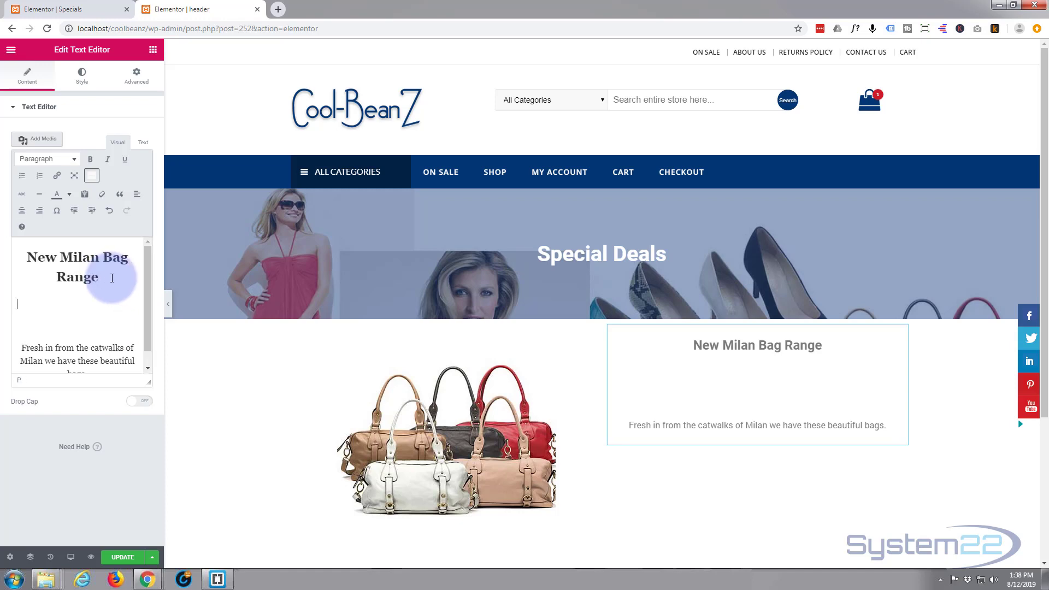
key(Delete)
key(Delete)
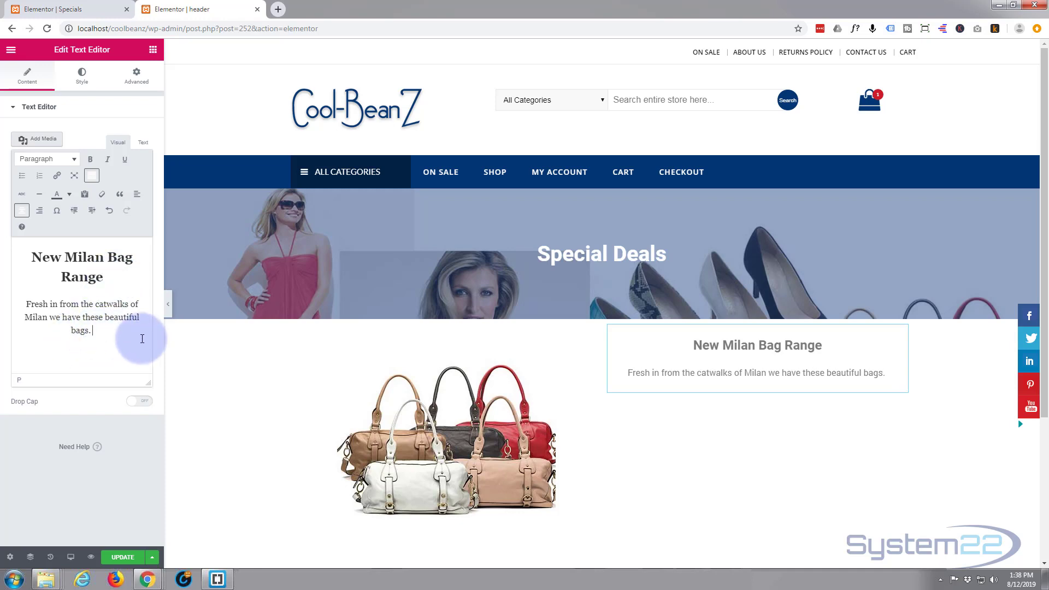
- Append "Buy now to avoid disappointment" to the end of the paragraph about the bags
text(Buy now)
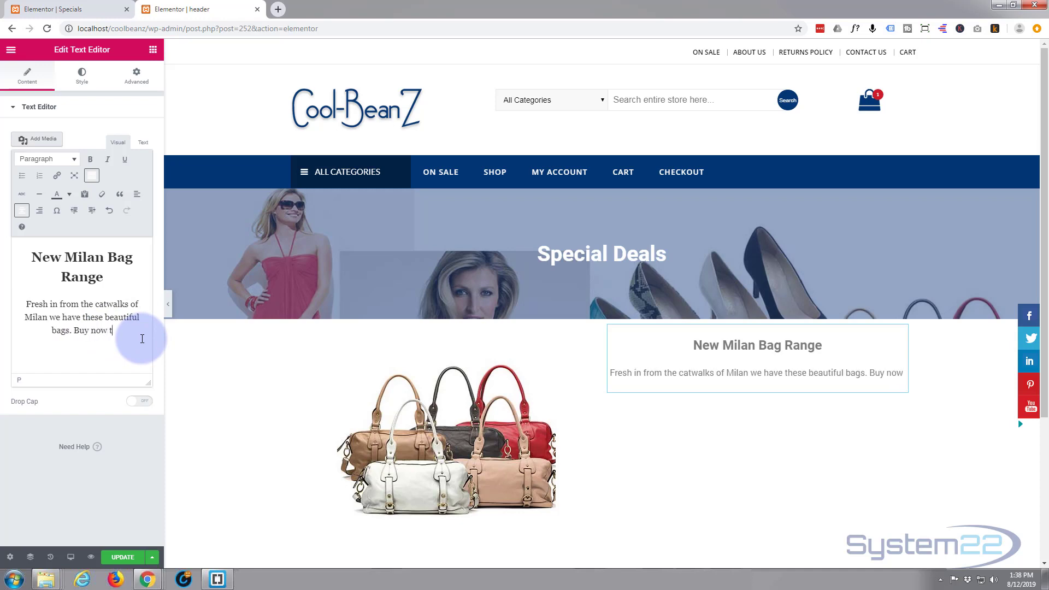
text( to avoid)
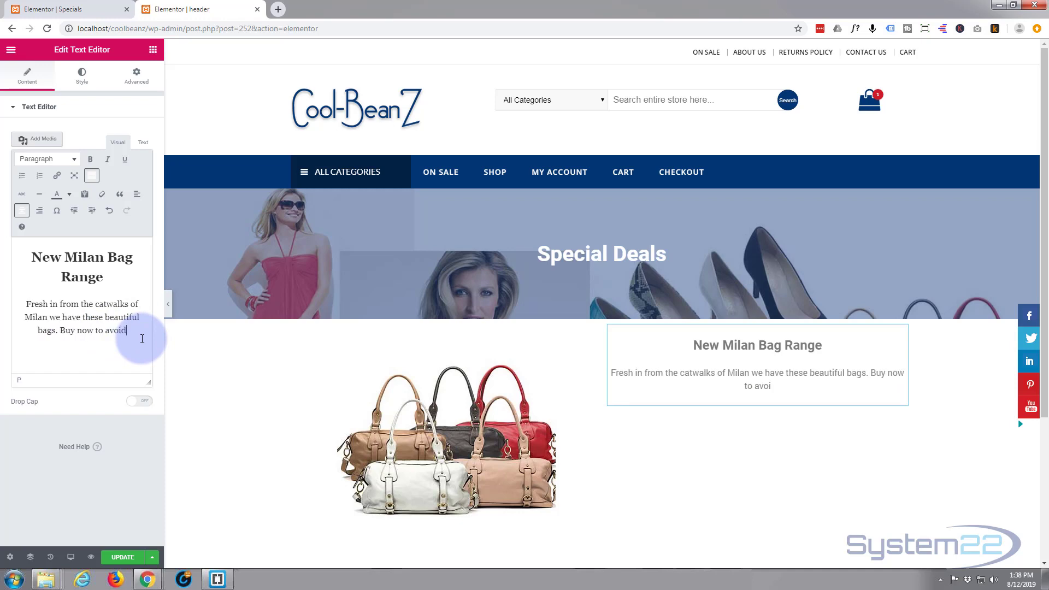
text( disap)
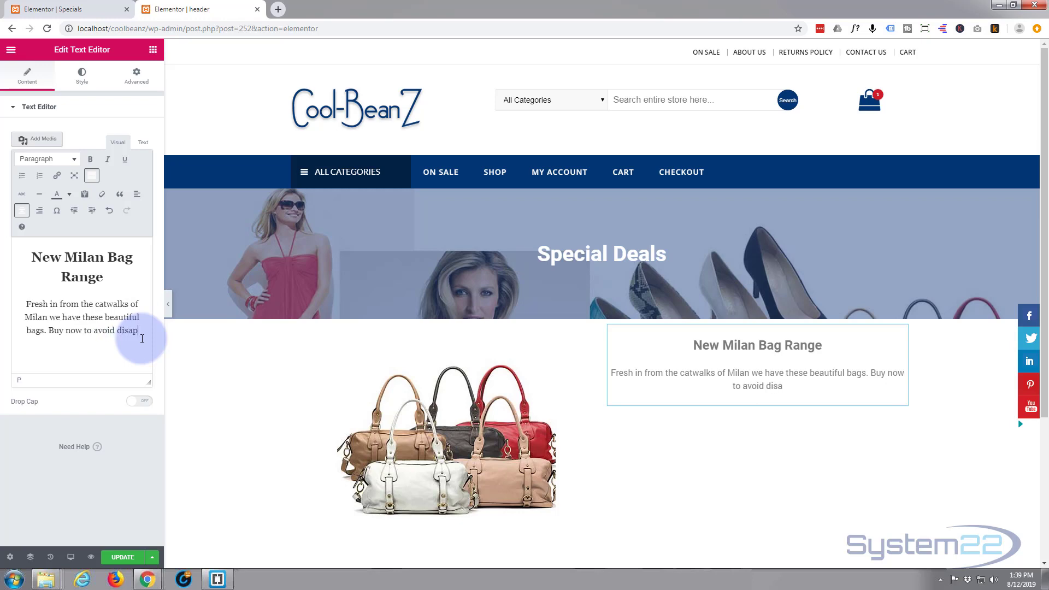
text(pointment)
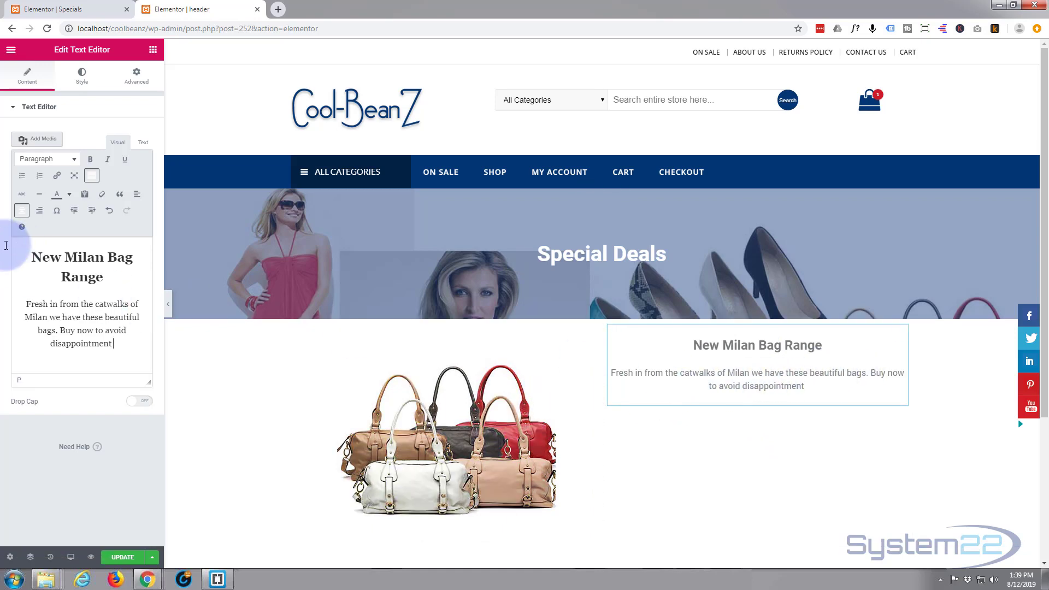
- Unlink the text widget's padding values and set its top padding to 100 px
click(130, 81)
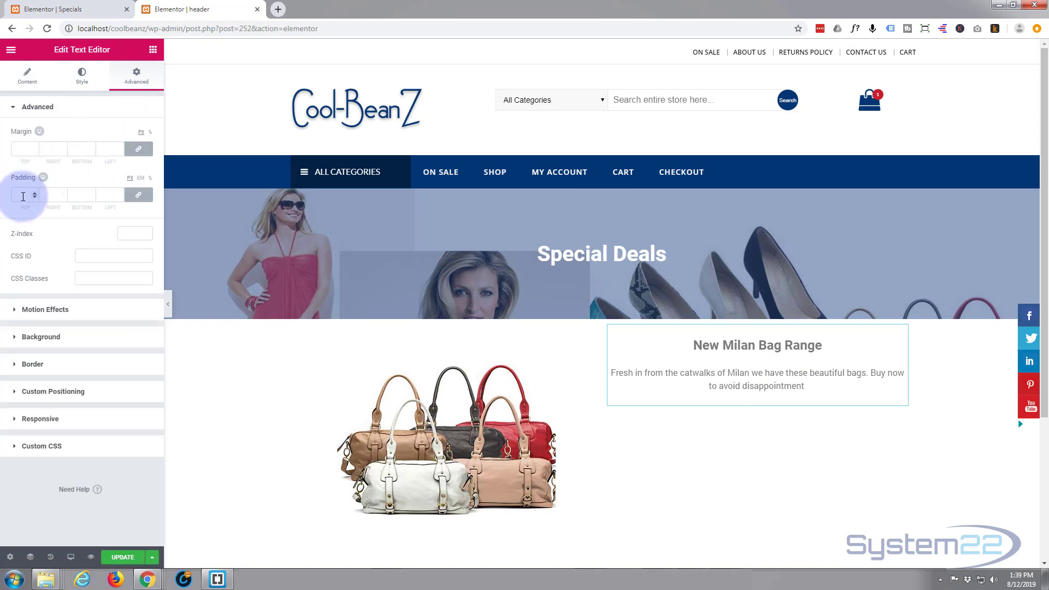
click(139, 196)
click(113, 195)
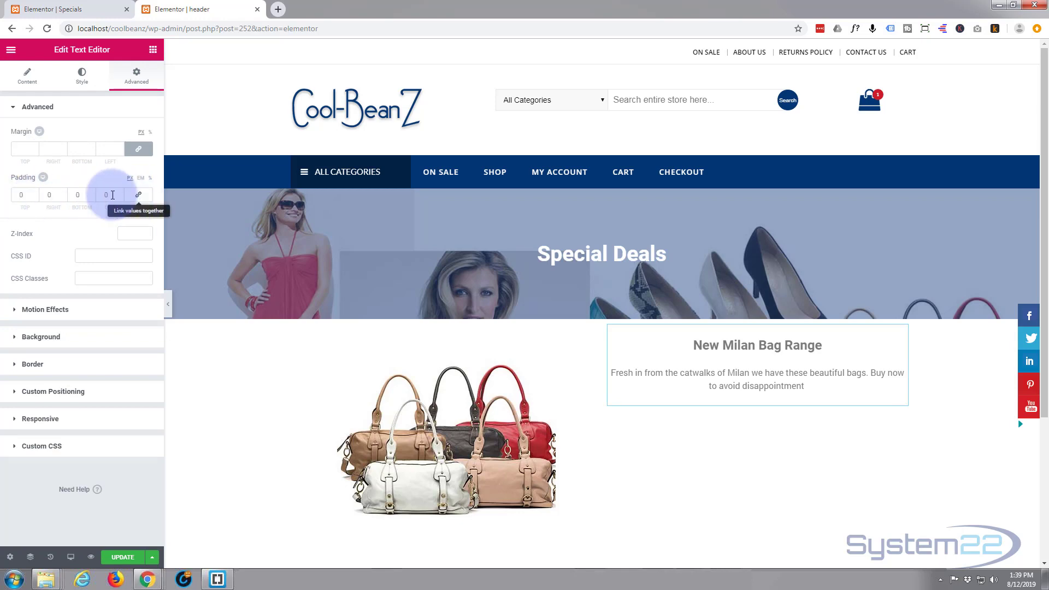
click(20, 195)
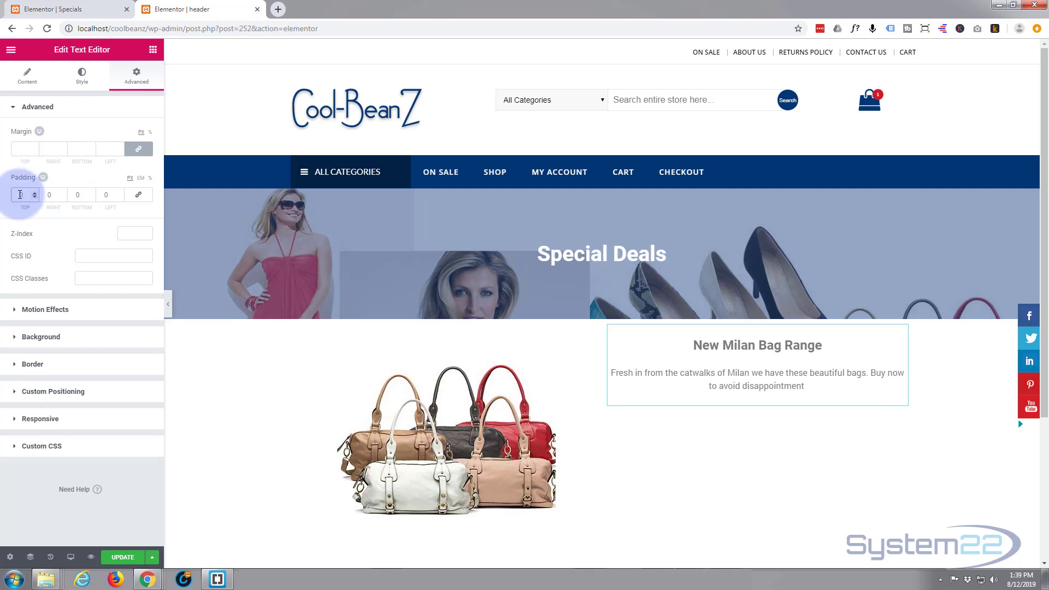
text(100)
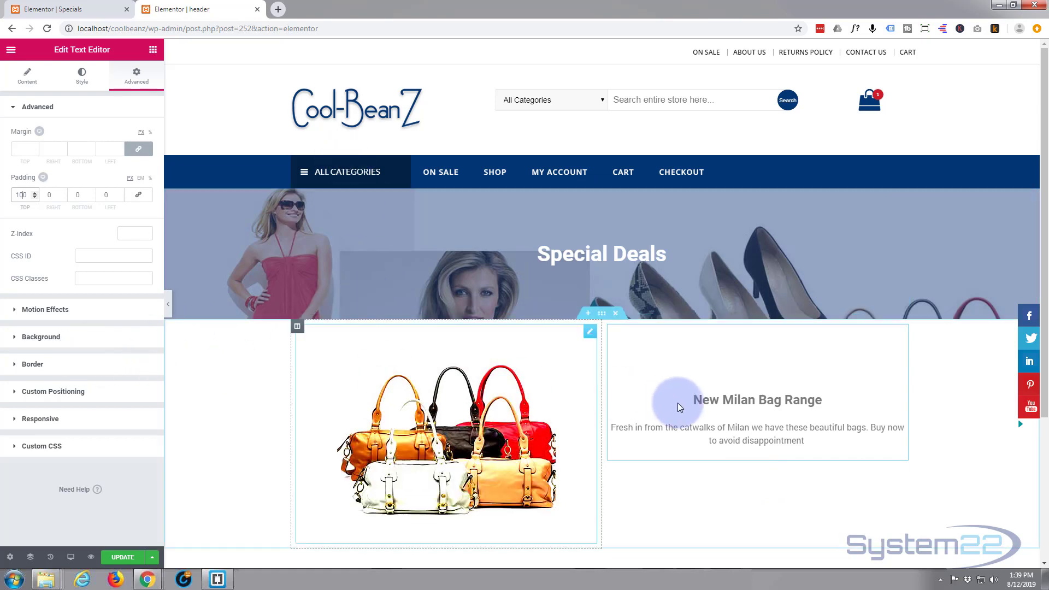
click(704, 437)
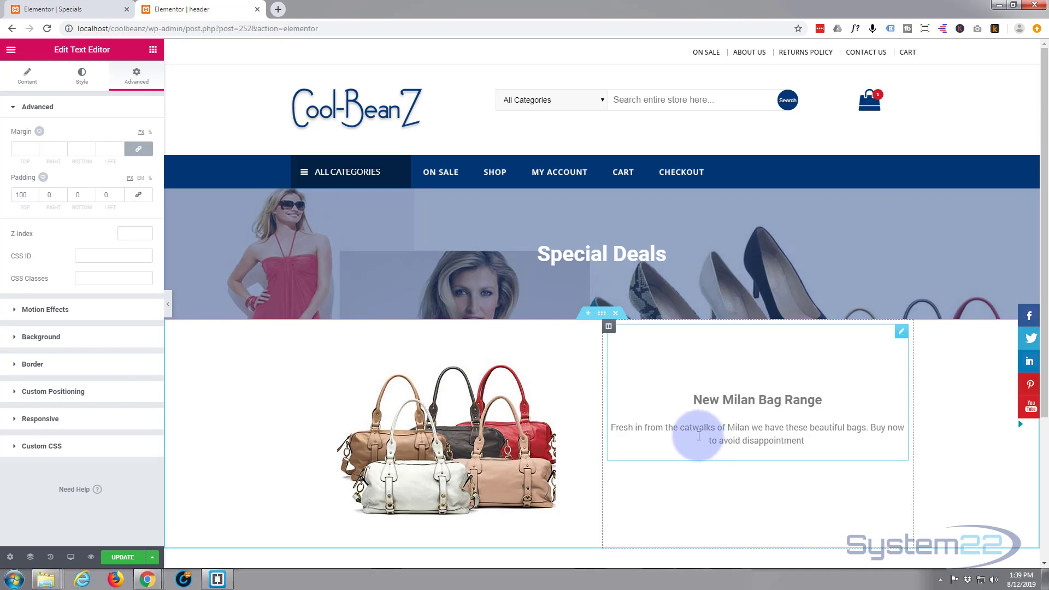
click(82, 75)
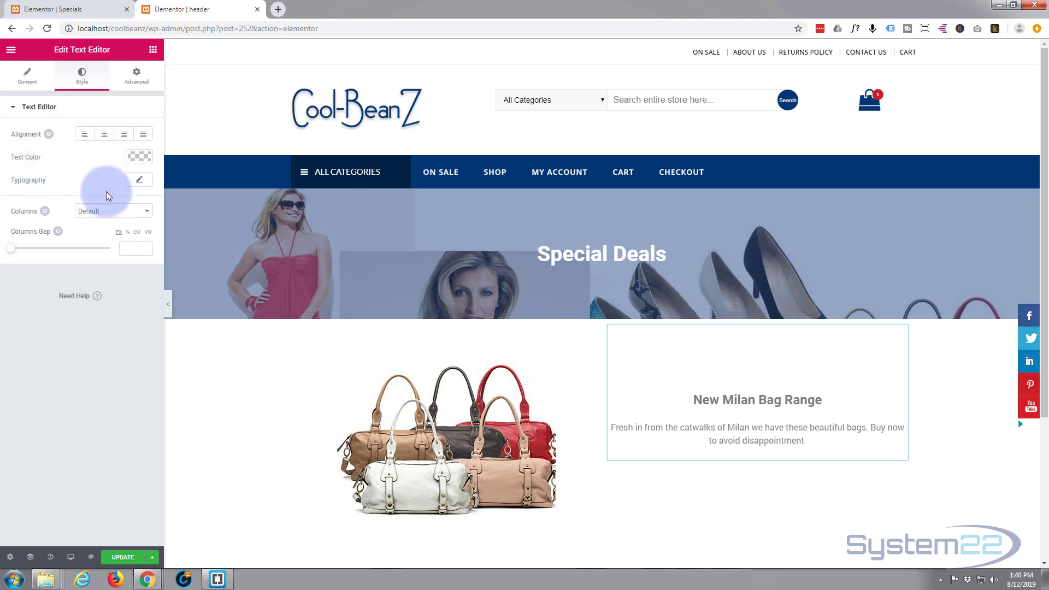
click(145, 185)
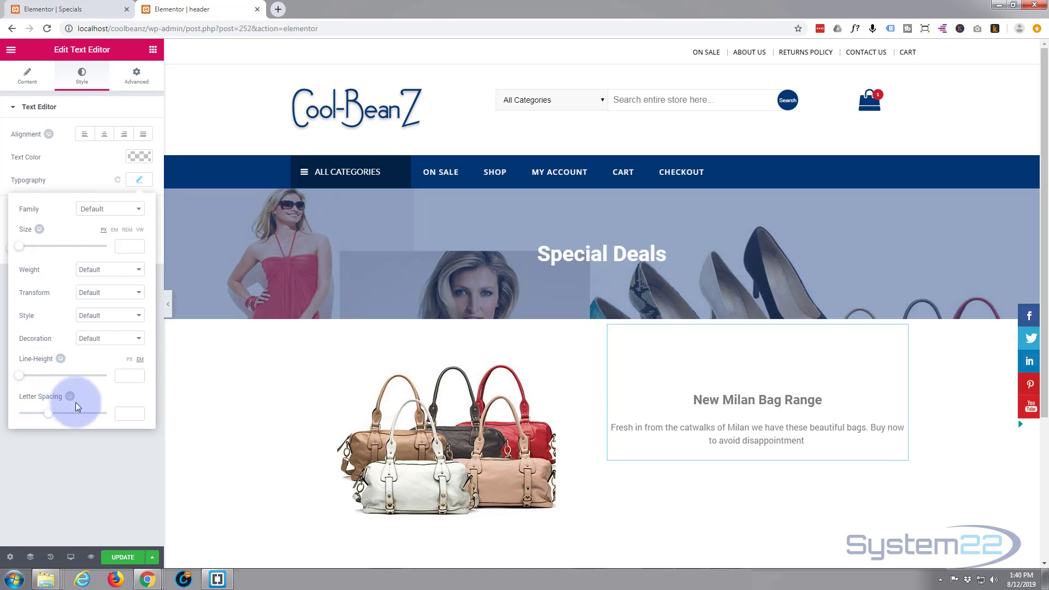
click(84, 162)
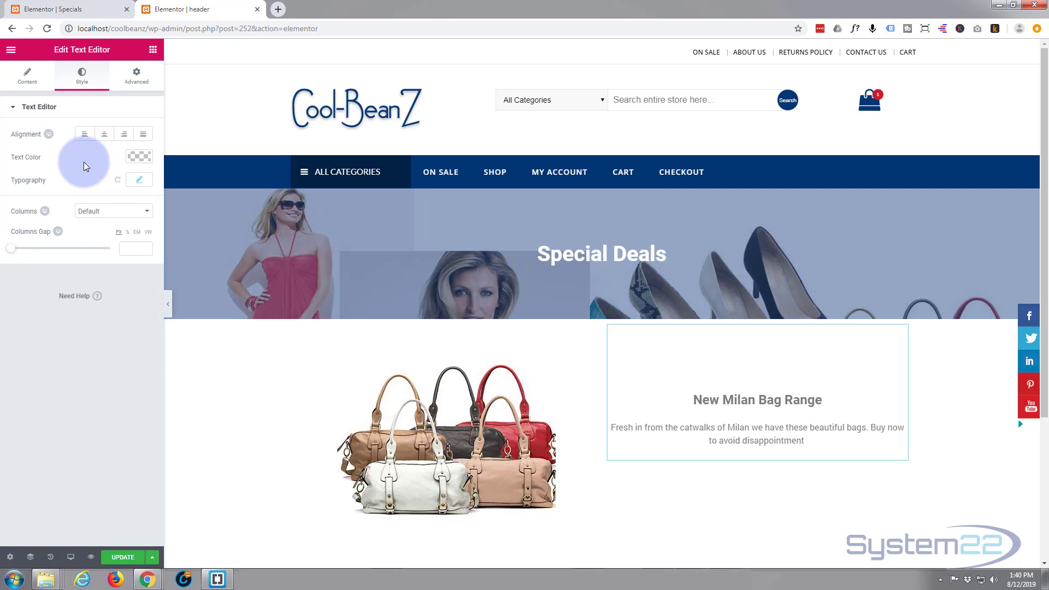
- Add a Button widget directly below the bag range text
click(153, 51)
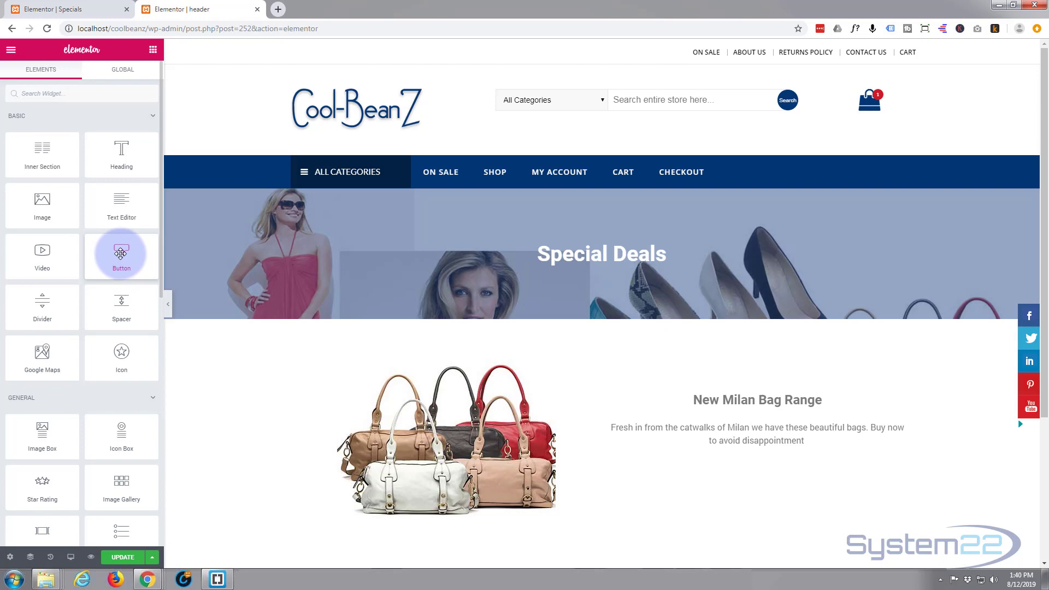
drag(121, 253, 778, 465)
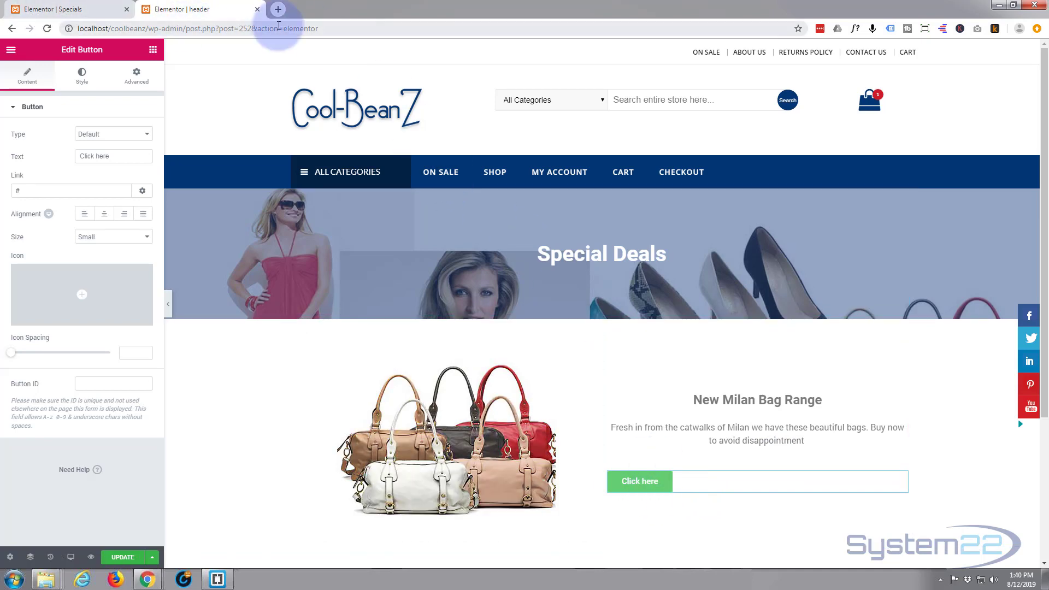
- Copy the link address of the Bags category from the store's All Categories menu
click(334, 175)
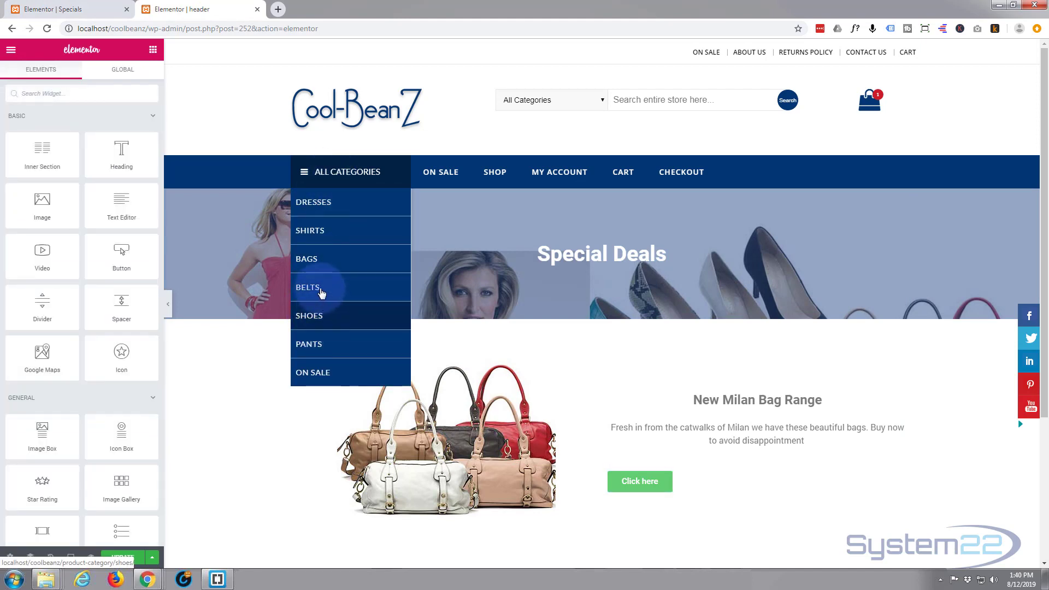
right_click(307, 260)
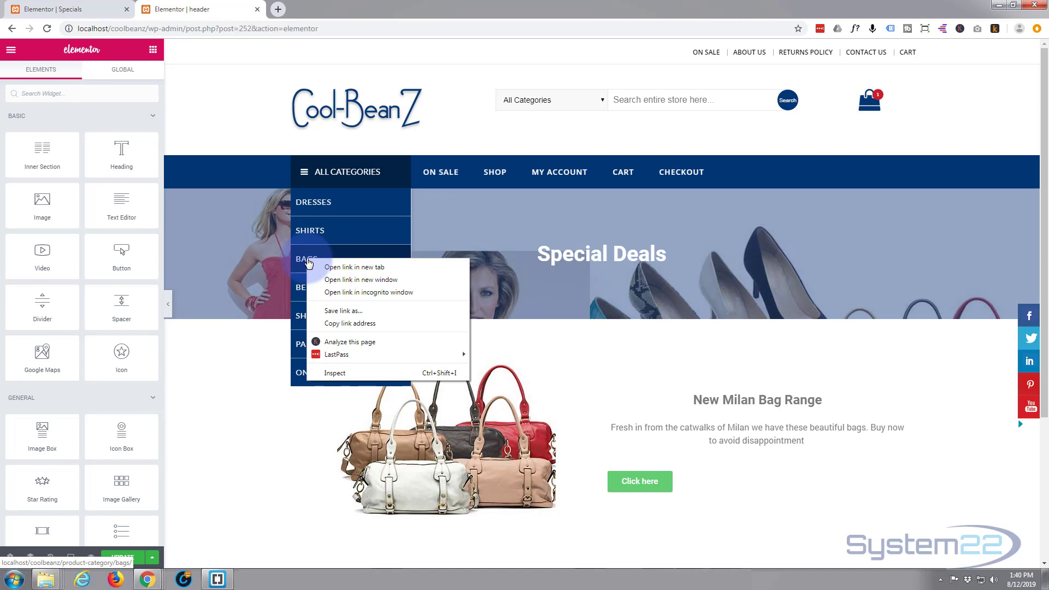
click(338, 325)
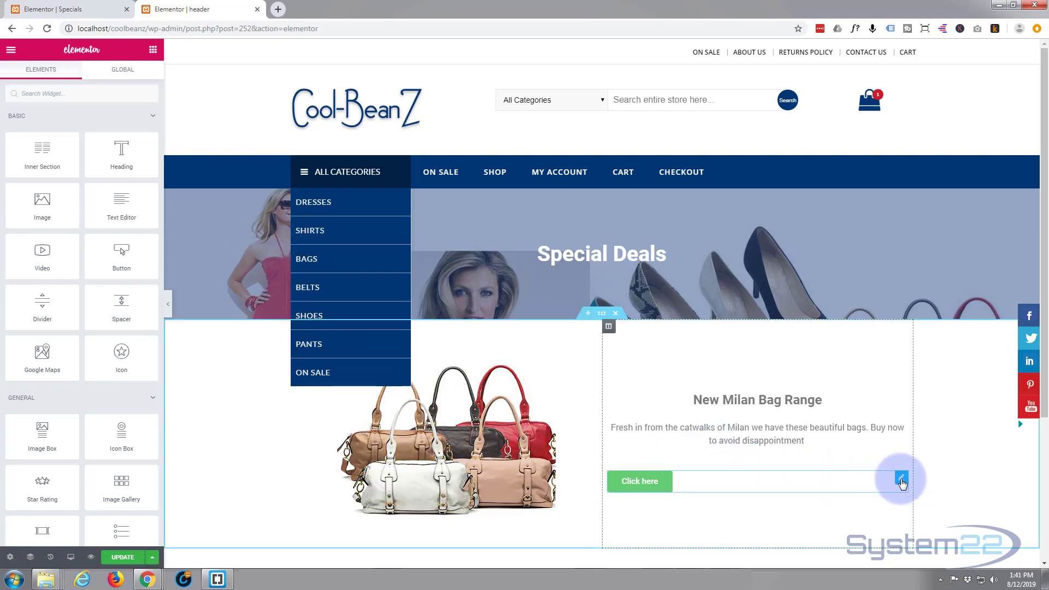
- Try the Danger and Warning types on the new button and settle on the Info type
click(902, 481)
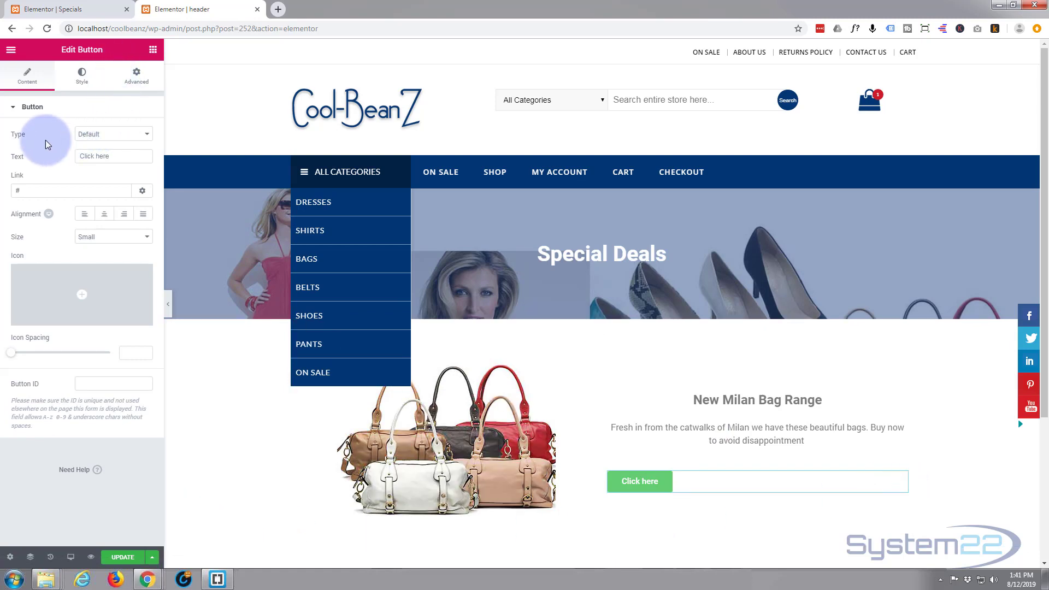
click(148, 139)
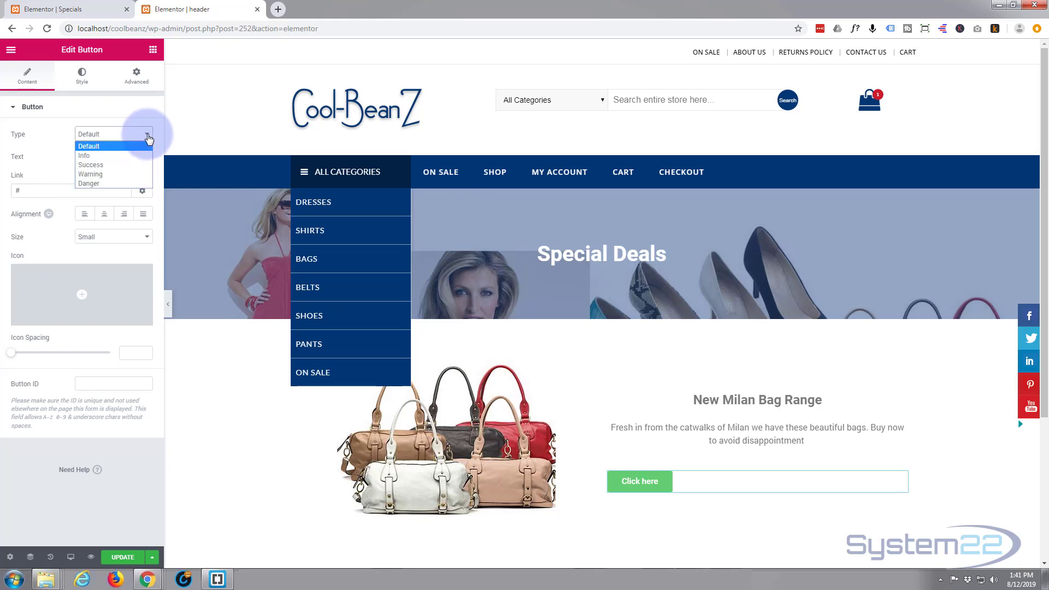
click(110, 182)
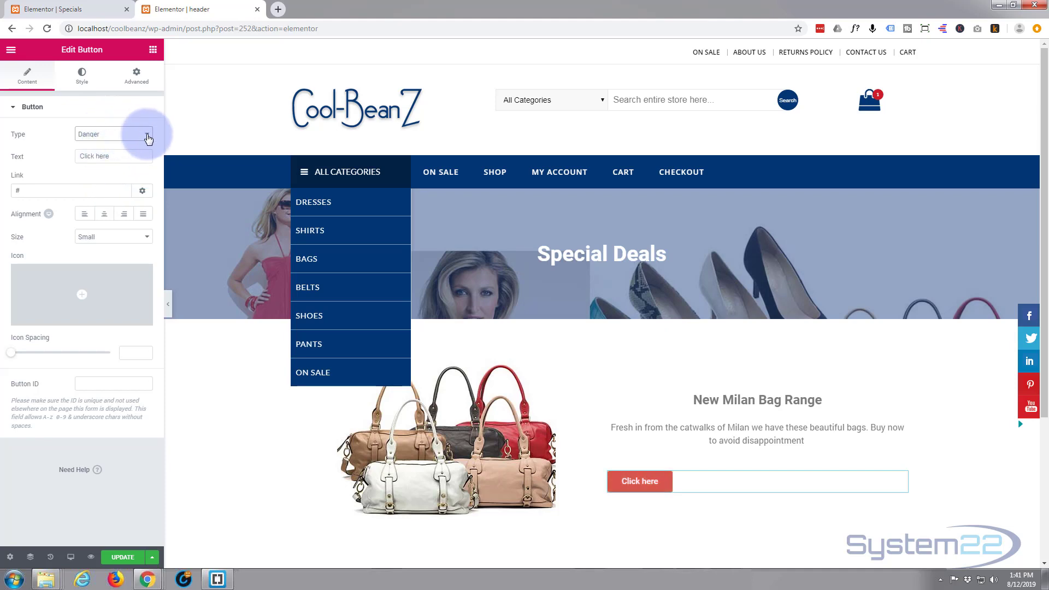
click(148, 139)
click(113, 172)
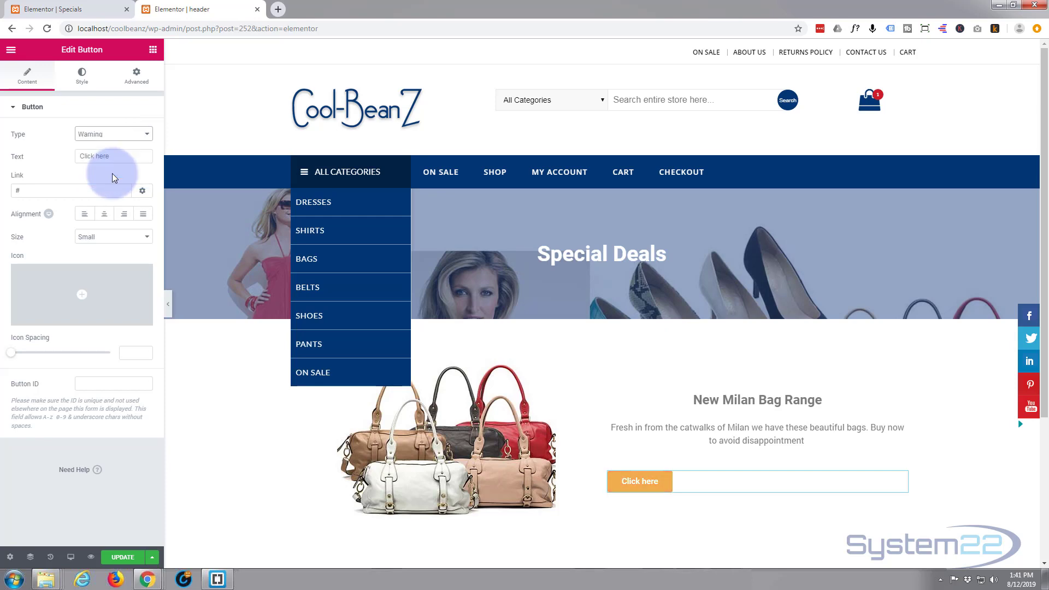
click(149, 136)
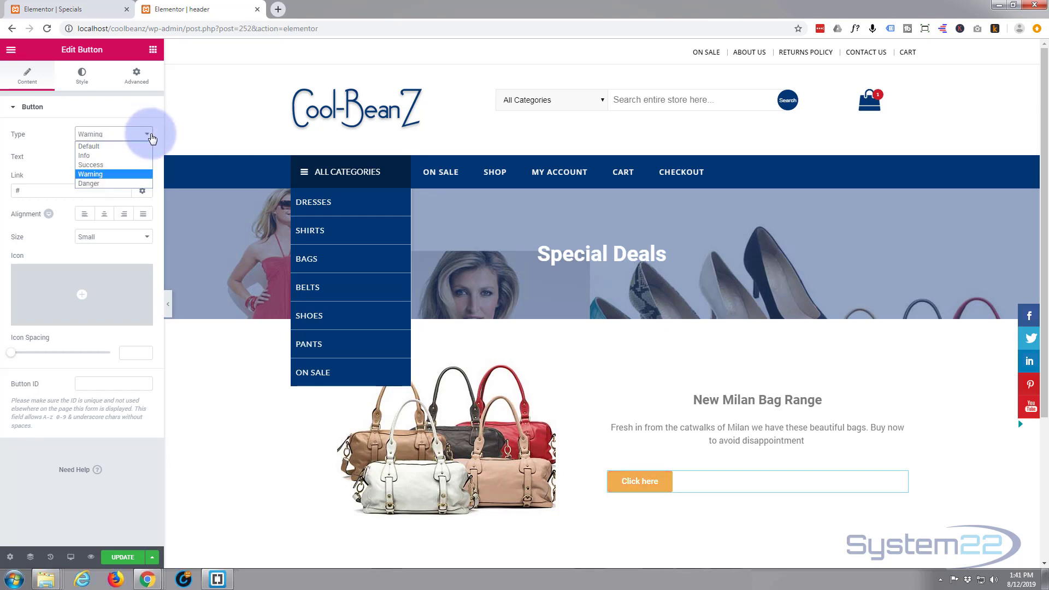
click(127, 152)
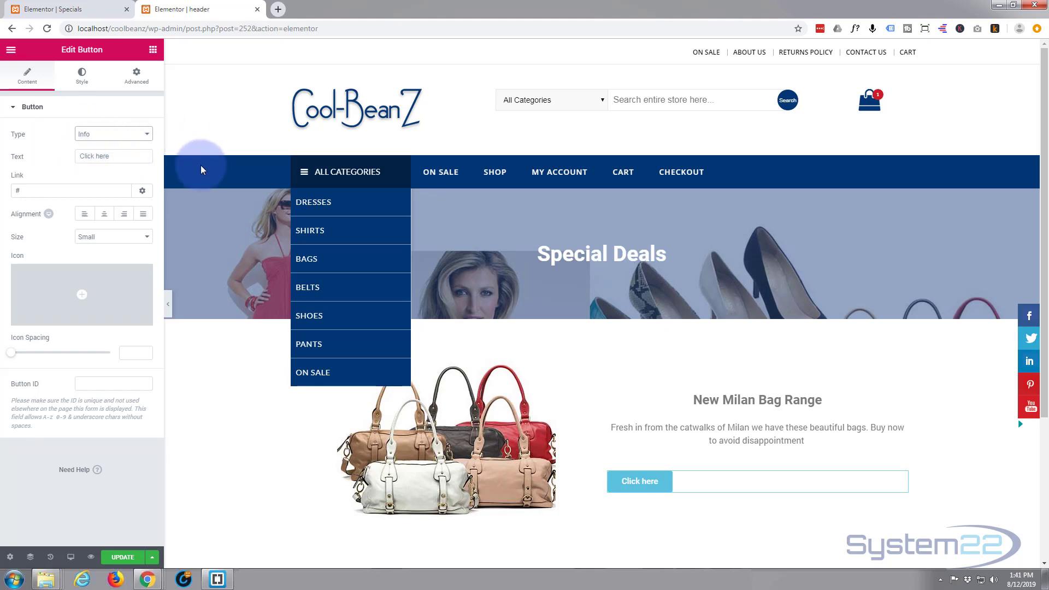
- Inspect the store's main menu bar and copy its background colour code from the styles, closing the inspector when done
right_click(214, 173)
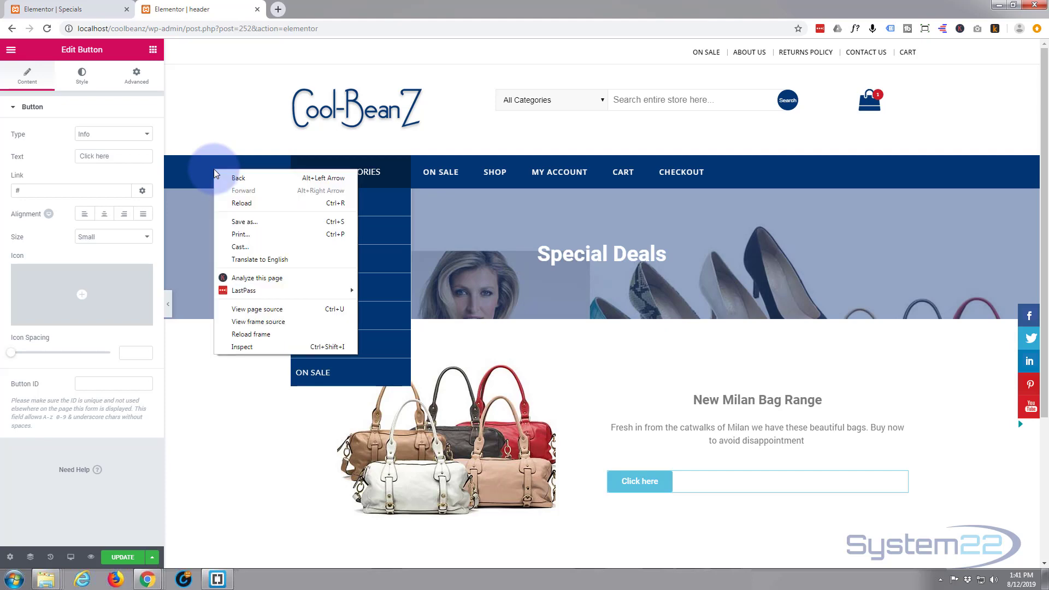
click(245, 347)
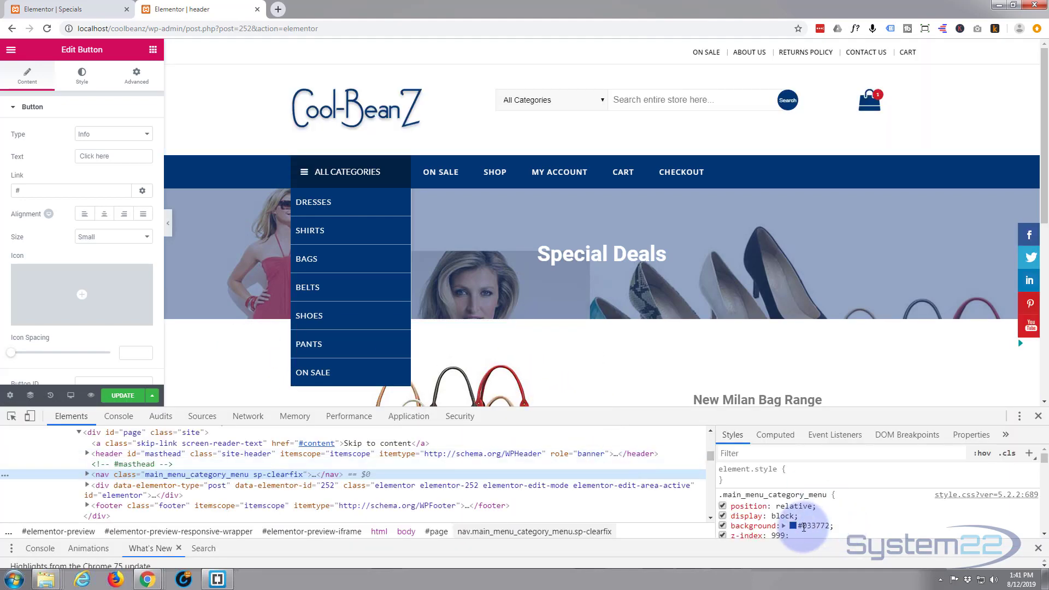
click(804, 525)
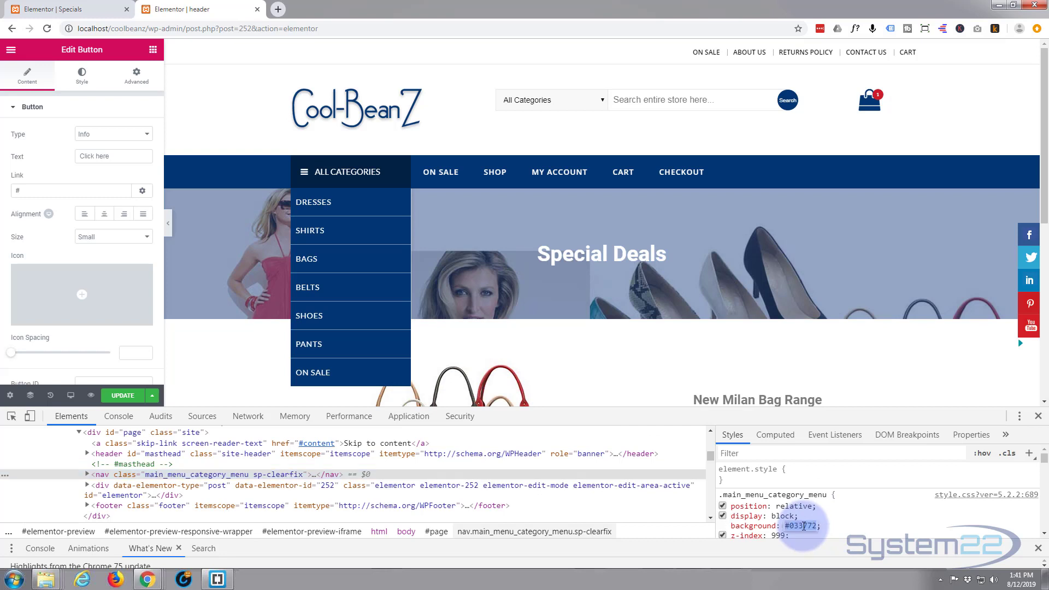
right_click(804, 526)
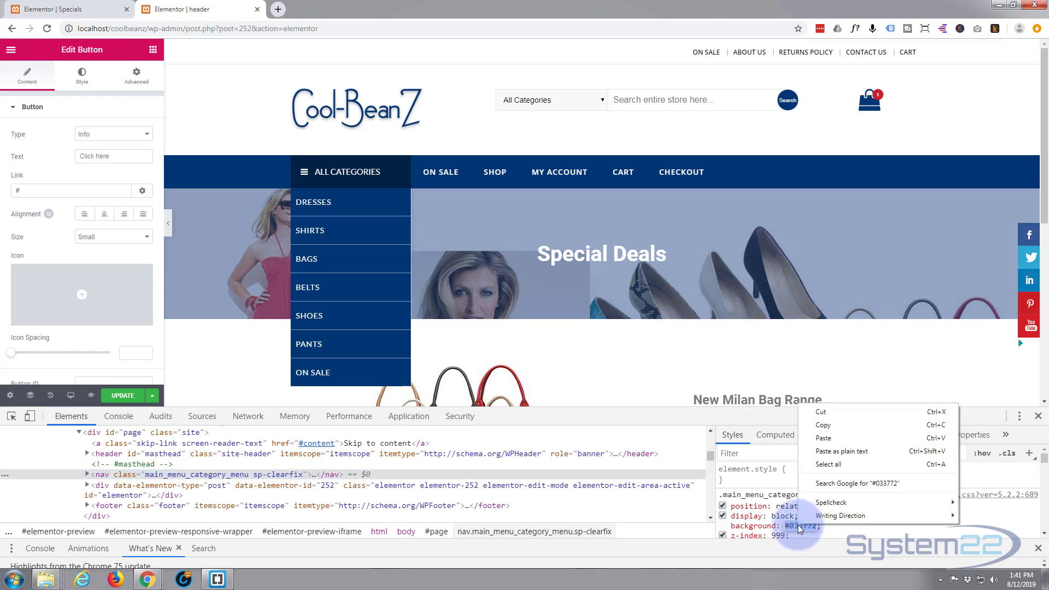
click(831, 429)
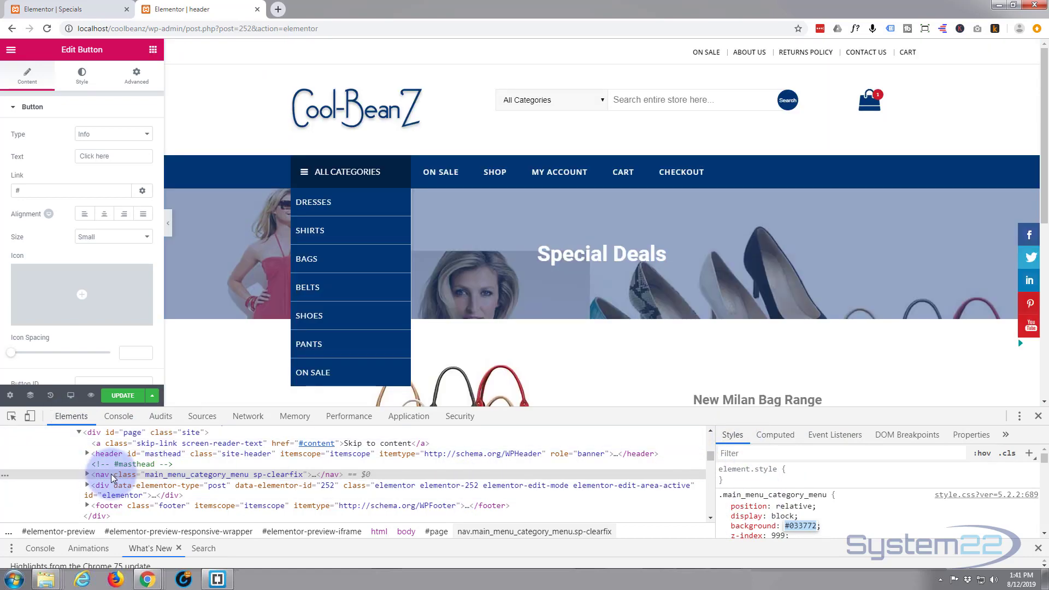
click(1038, 418)
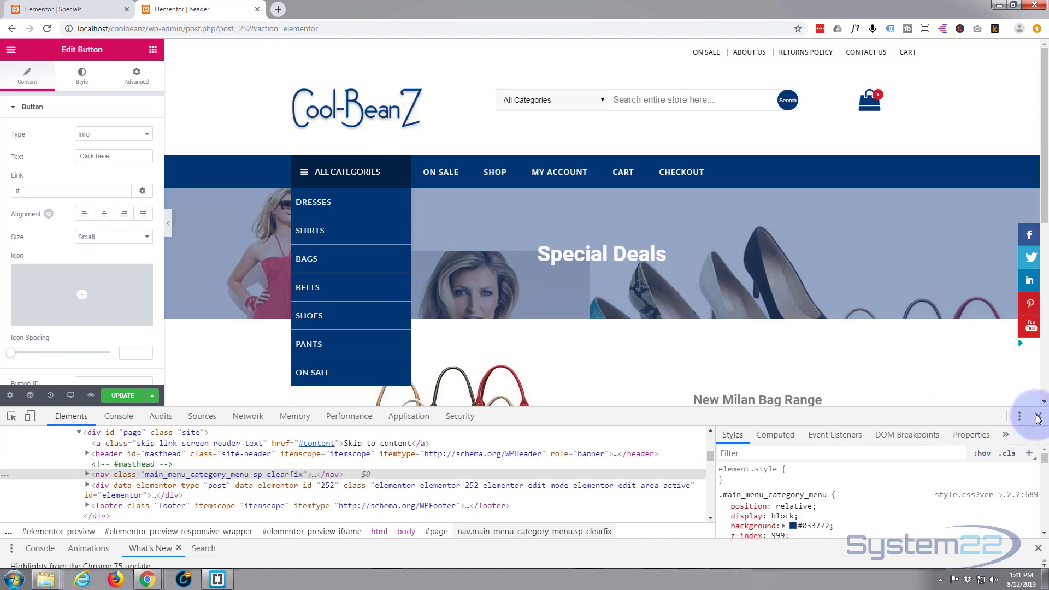
click(1038, 419)
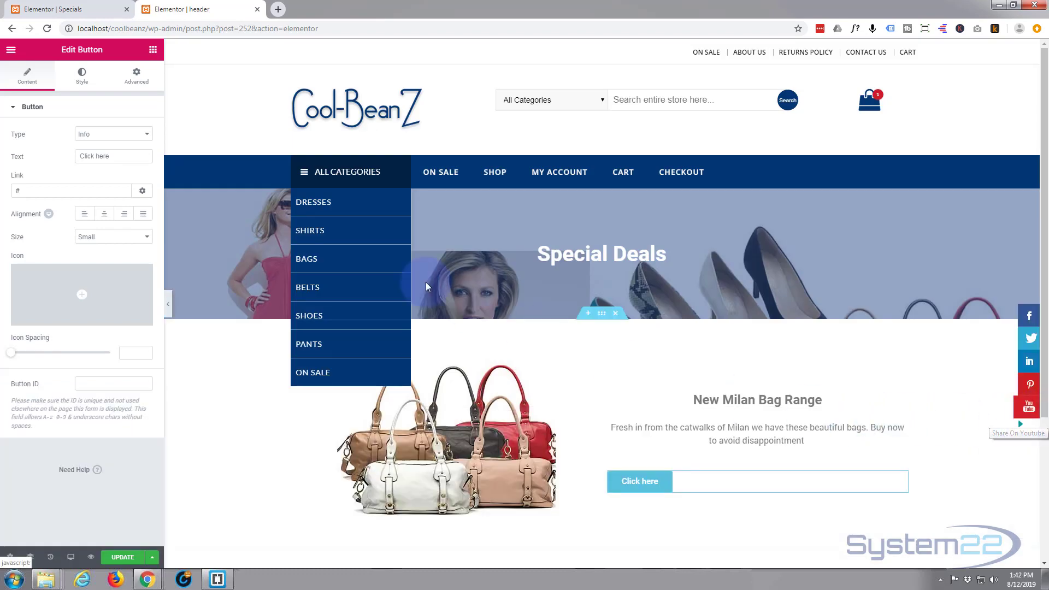
- Set the button's normal background colour to #033772
mouse_move(67, 284)
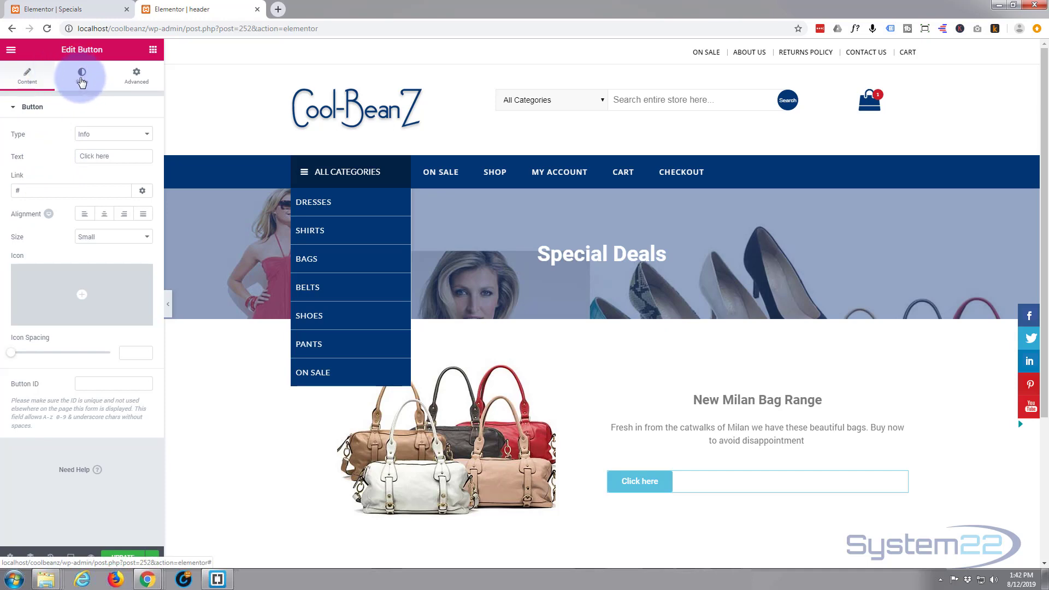
click(82, 81)
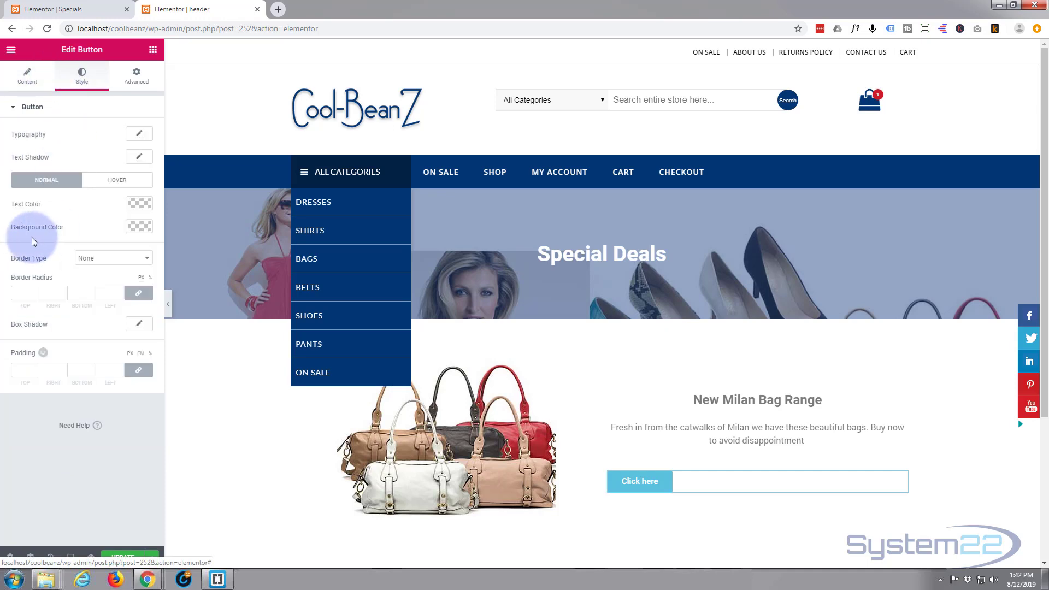
click(139, 225)
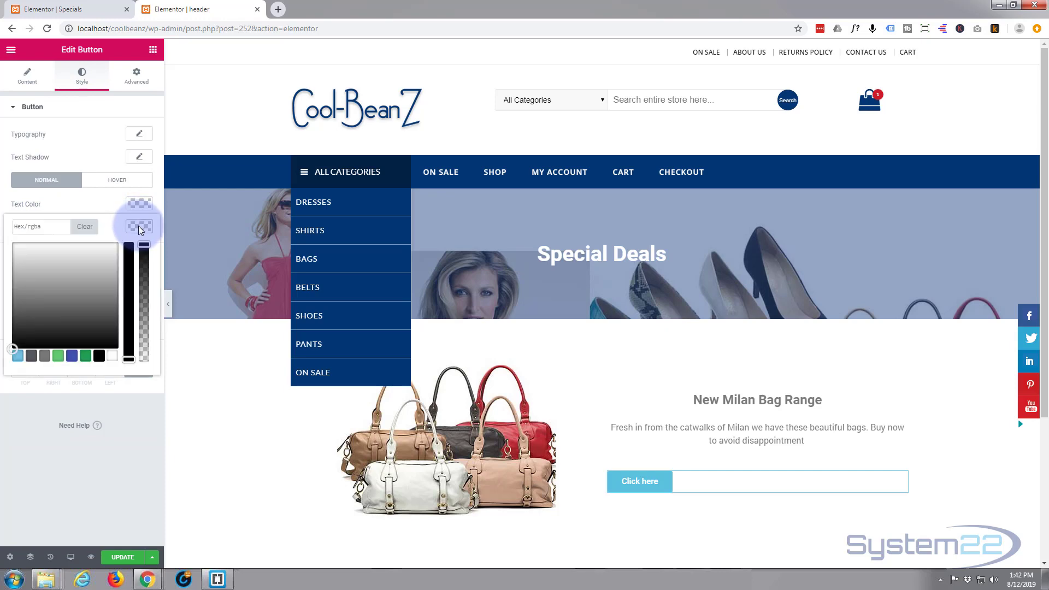
click(45, 225)
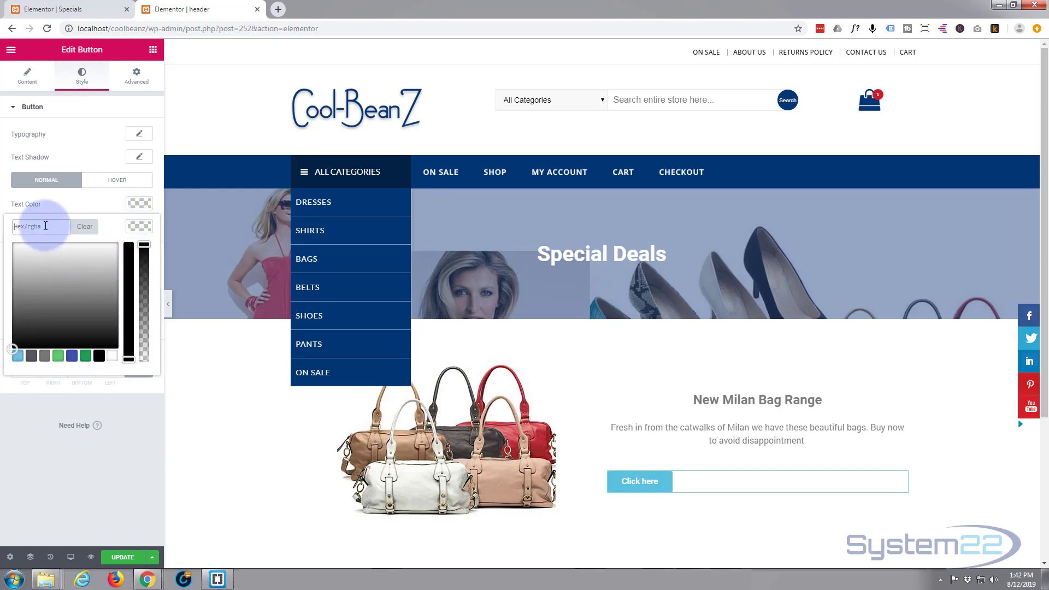
key(ctrl+v)
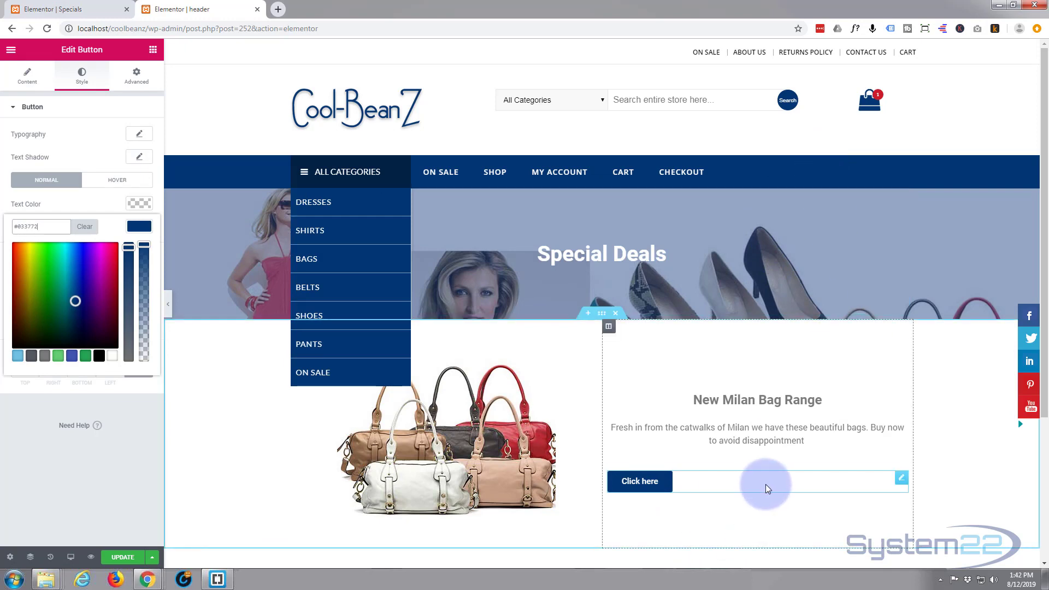
- Try Justified alignment on the button and settle on Center
click(32, 74)
click(97, 192)
click(87, 216)
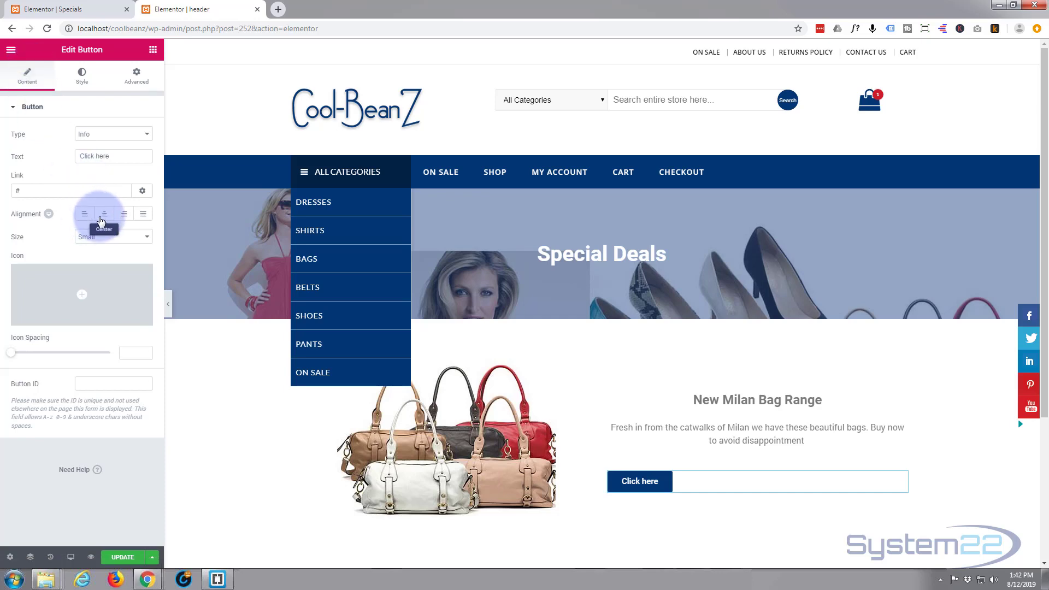
click(143, 215)
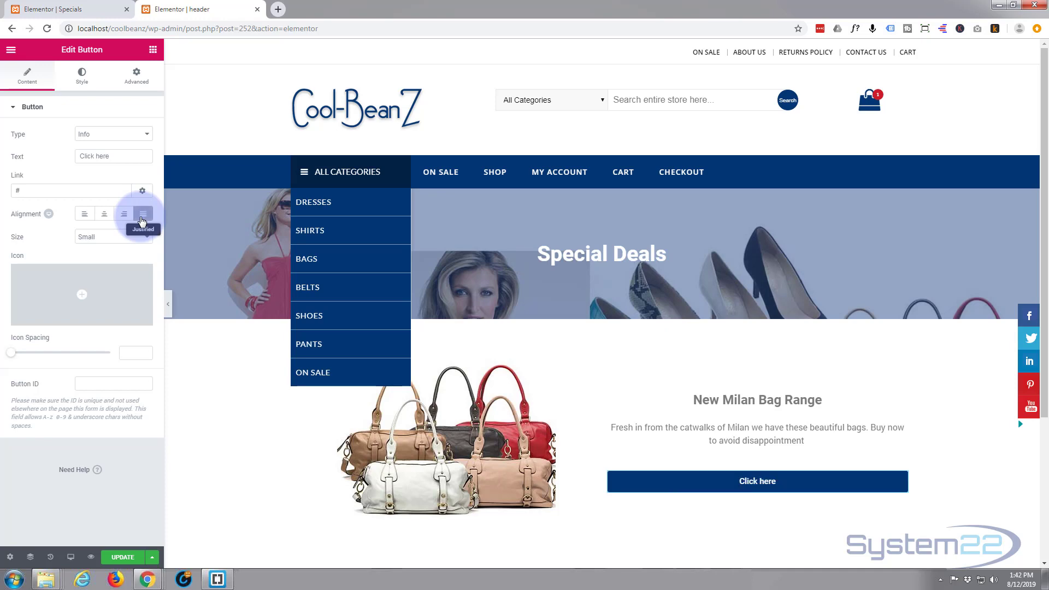
click(104, 218)
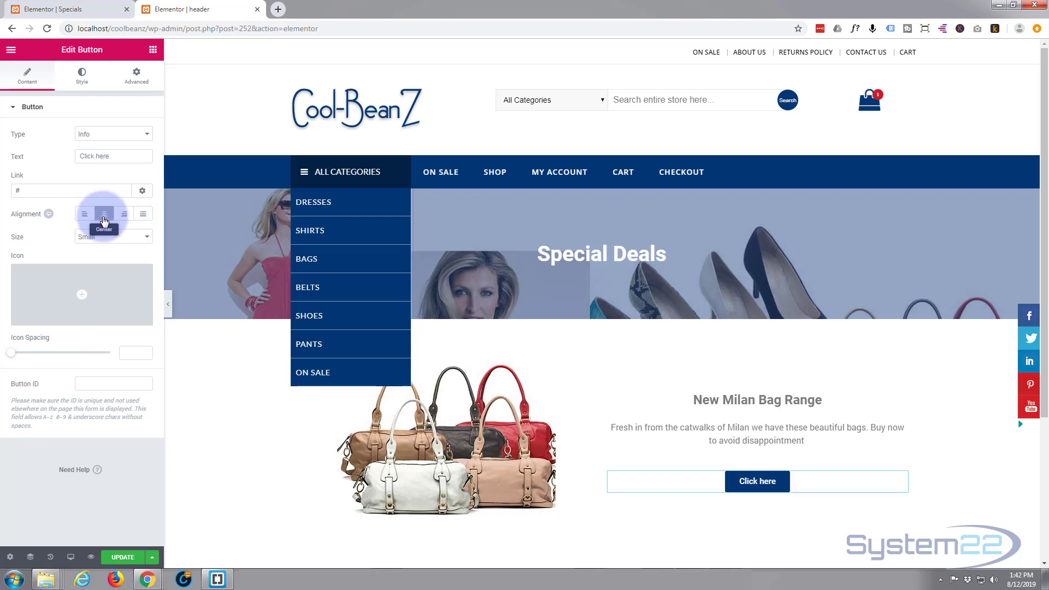
- Replace the button's text with "Shop Noew"
drag(117, 156, 71, 166)
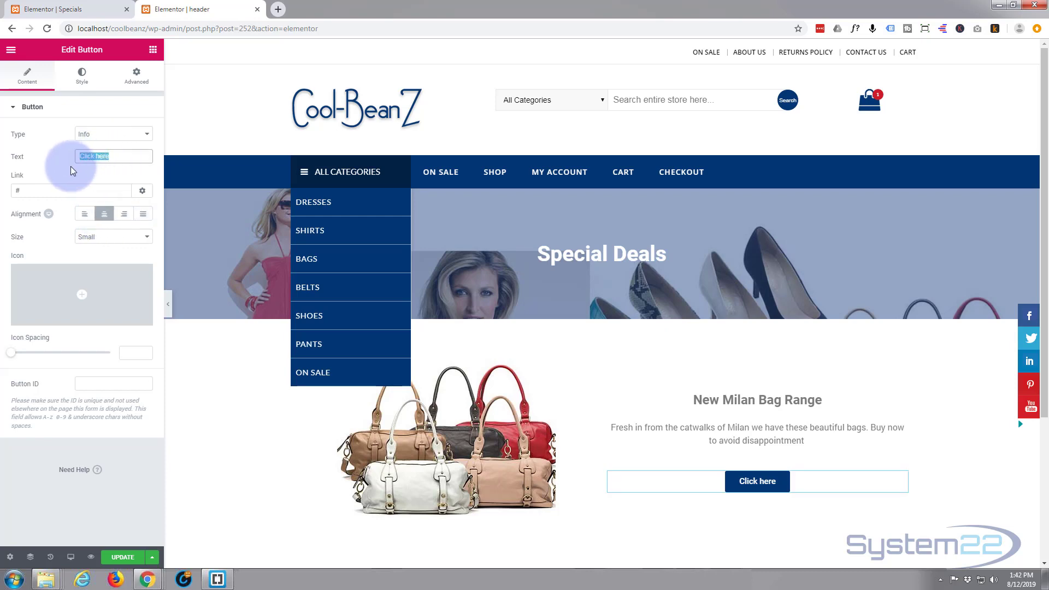
text(Sh)
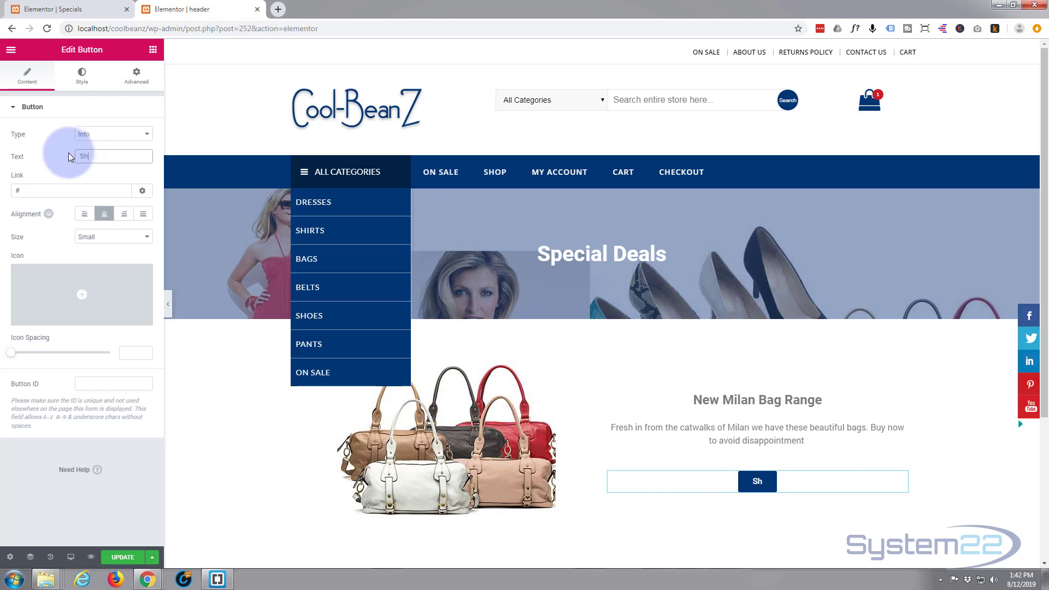
text(op N)
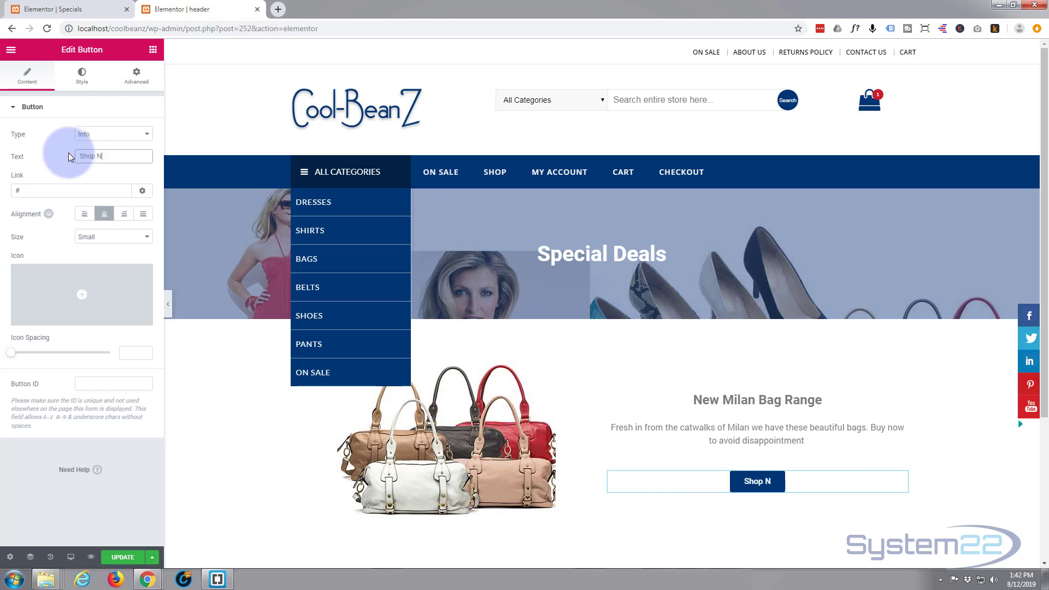
text(oew)
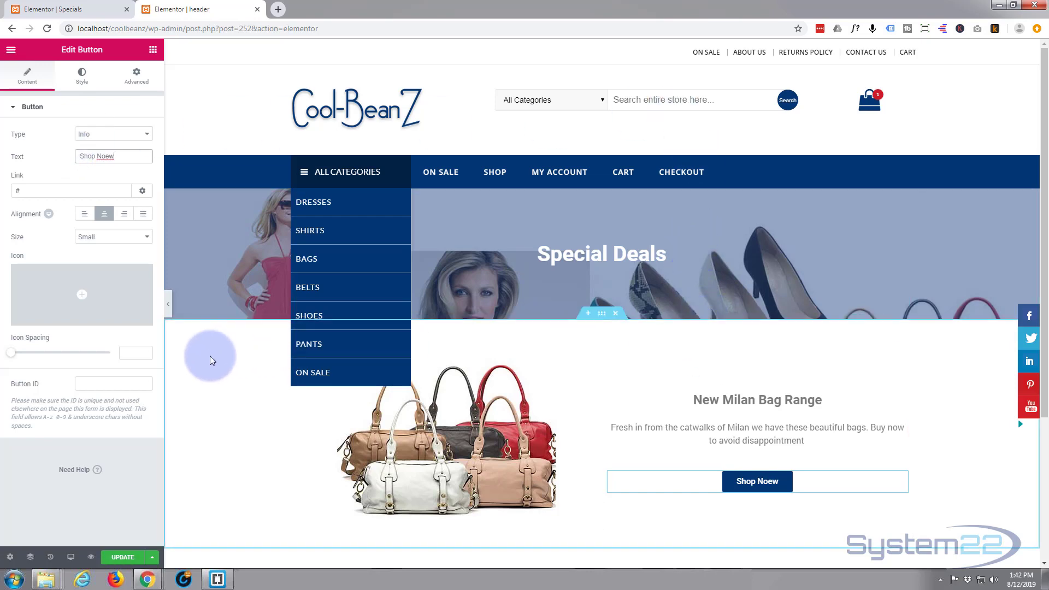
- Insert the outlined Heart icon from the icon library into the button
mouse_move(49, 293)
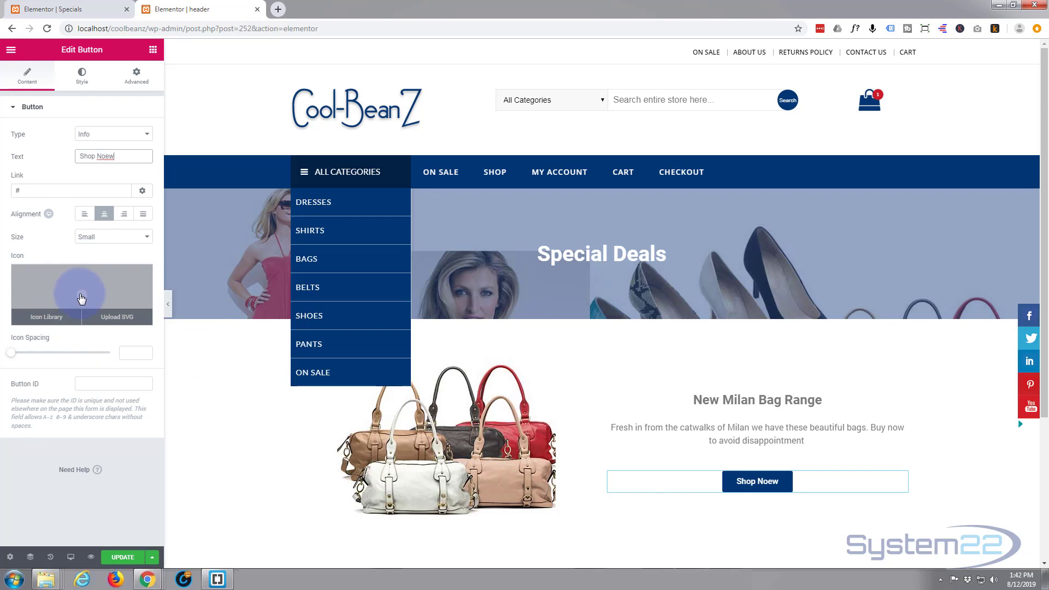
click(52, 314)
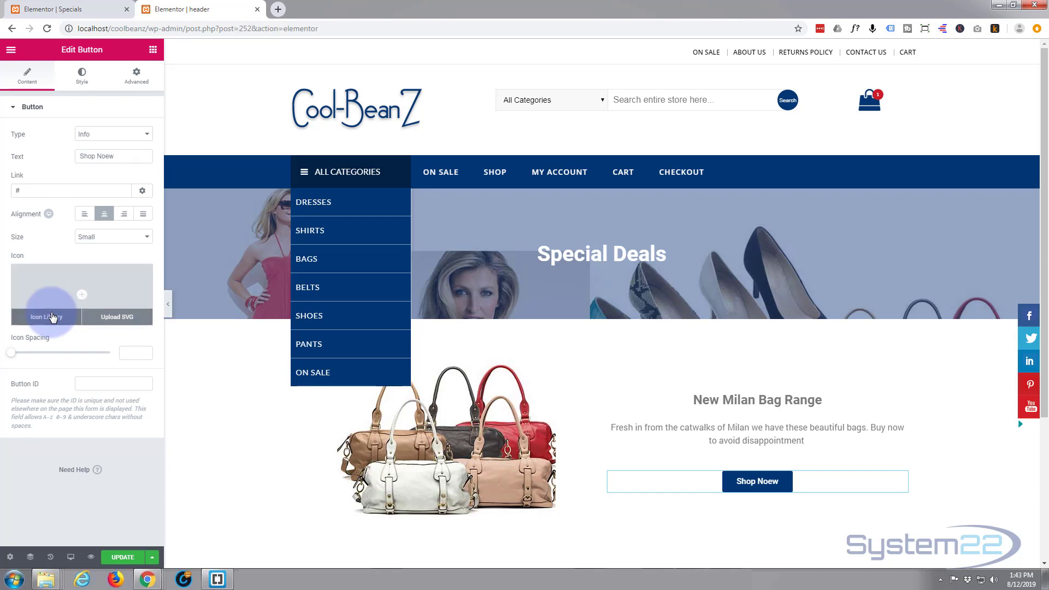
click(52, 317)
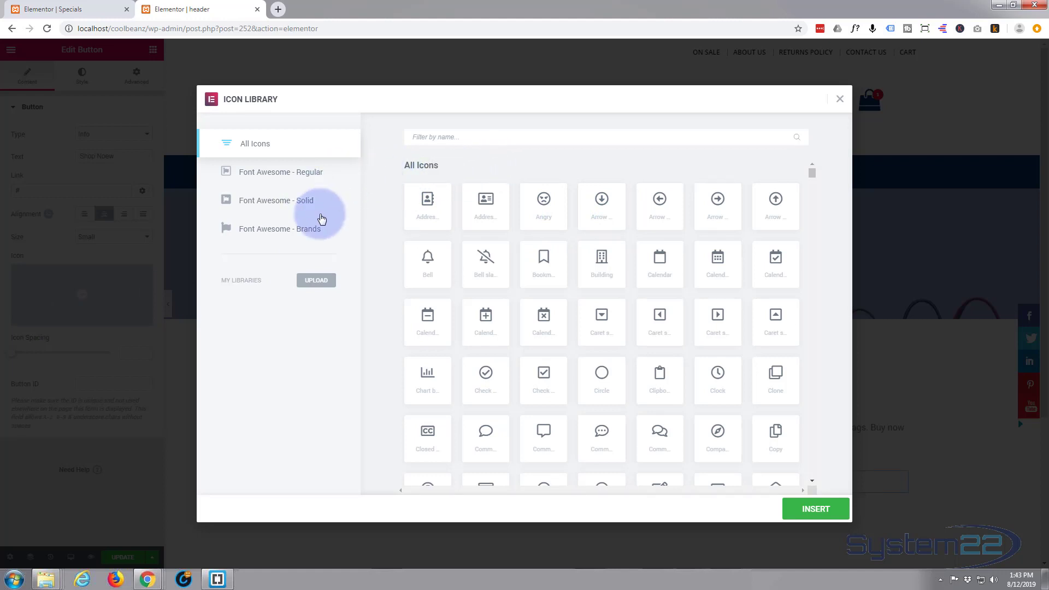
scroll(585, 281, down, 2)
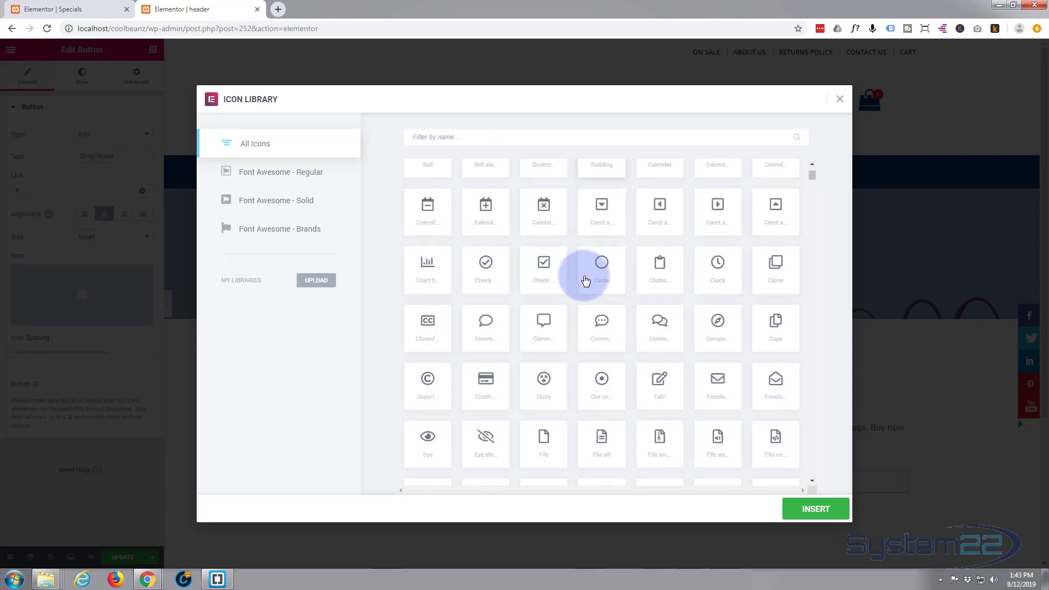
scroll(585, 282, down, 9)
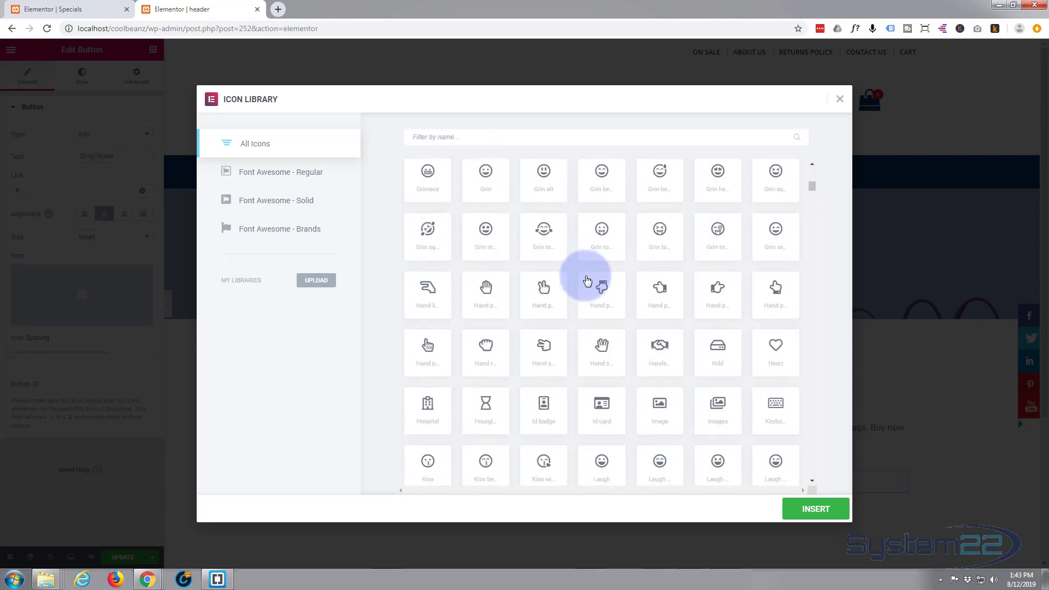
scroll(586, 282, down, 2)
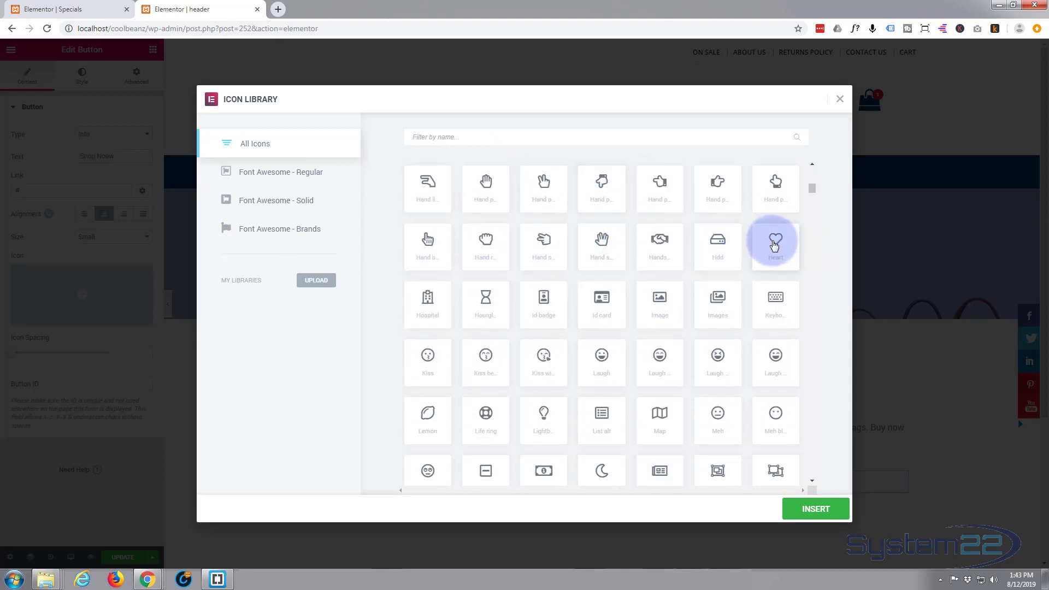
click(776, 246)
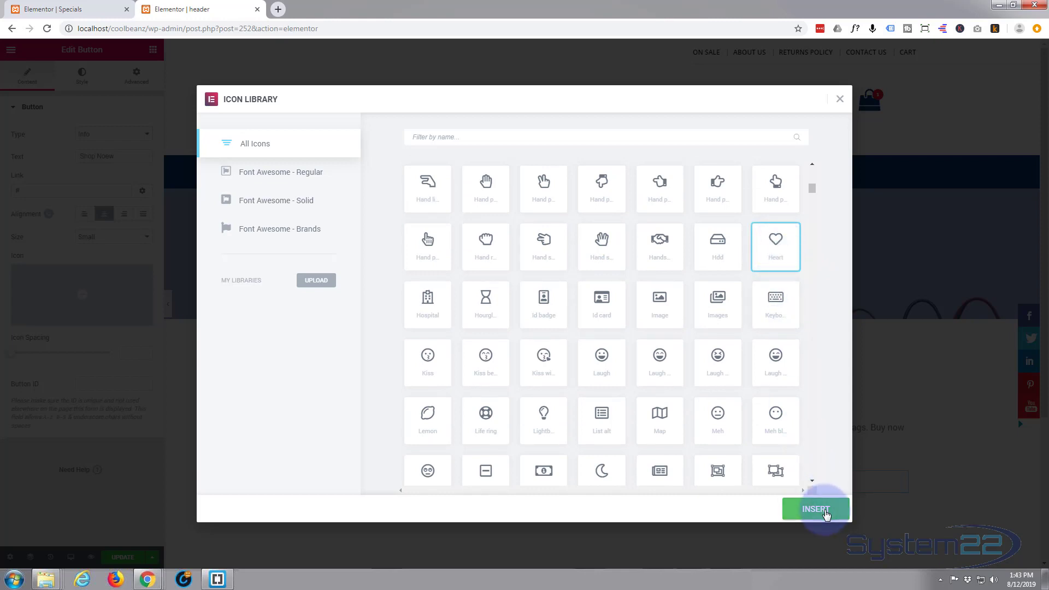
click(826, 513)
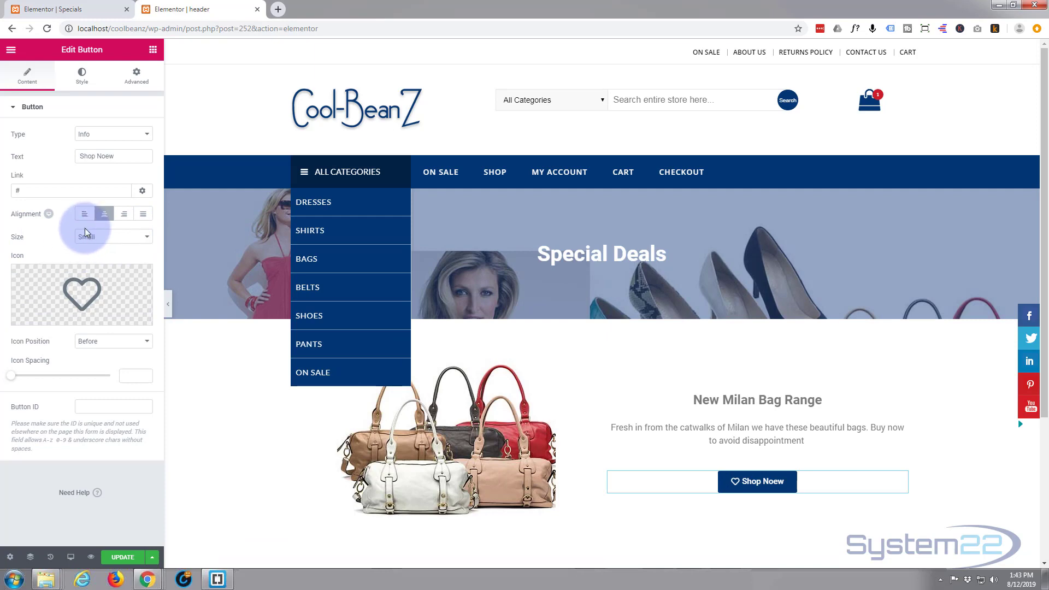
- Place the heart icon after the button text and set the icon spacing to 7
click(146, 342)
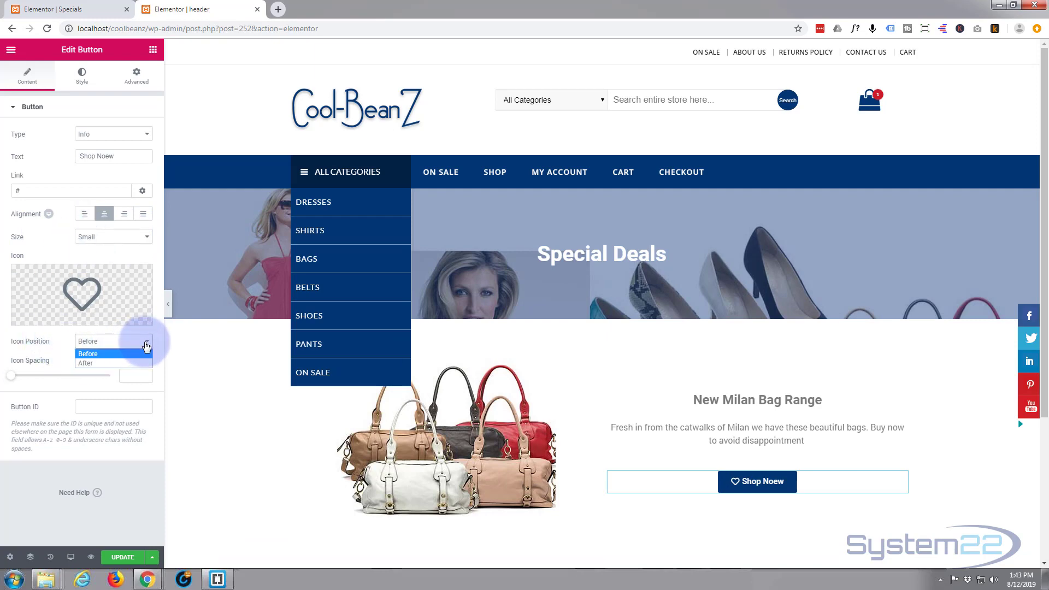
click(130, 362)
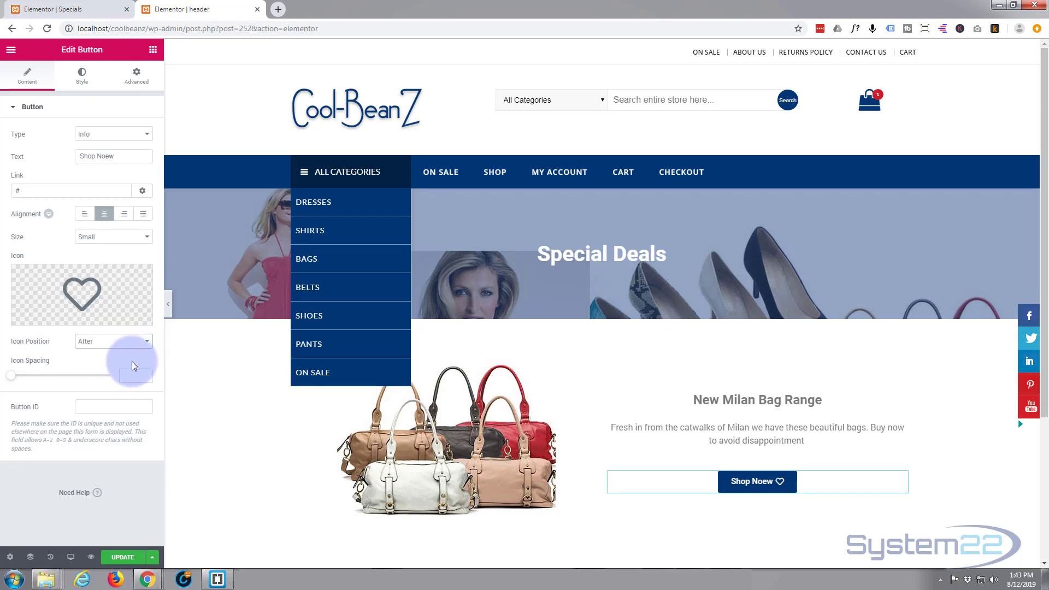
mouse_move(14, 381)
mouse_down()
mouse_move(47, 381)
mouse_move(17, 386)
mouse_move(27, 385)
mouse_up()
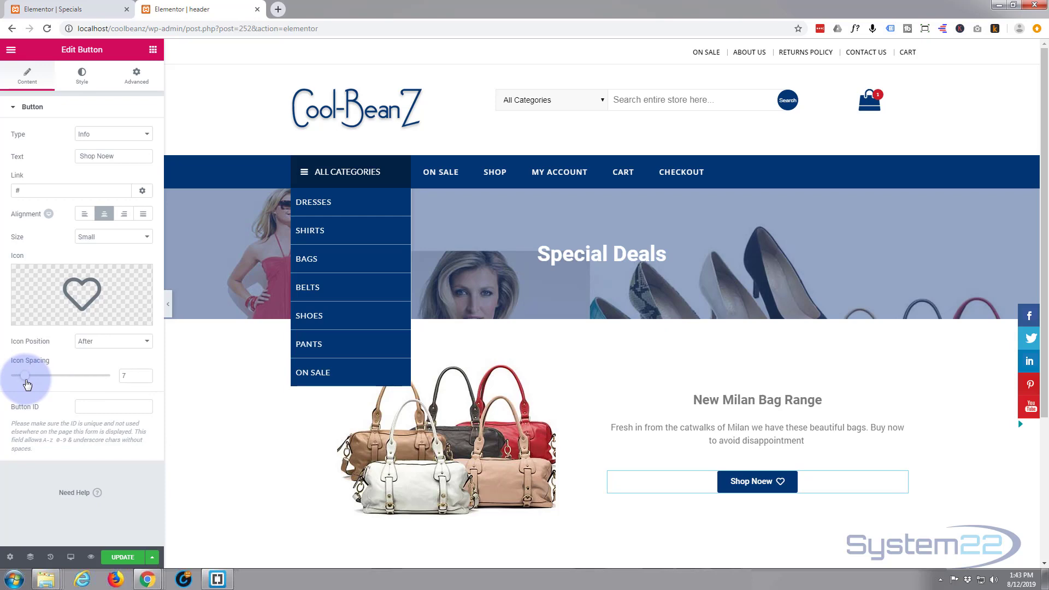
- Correct the button's text to read "Shop New"
click(107, 152)
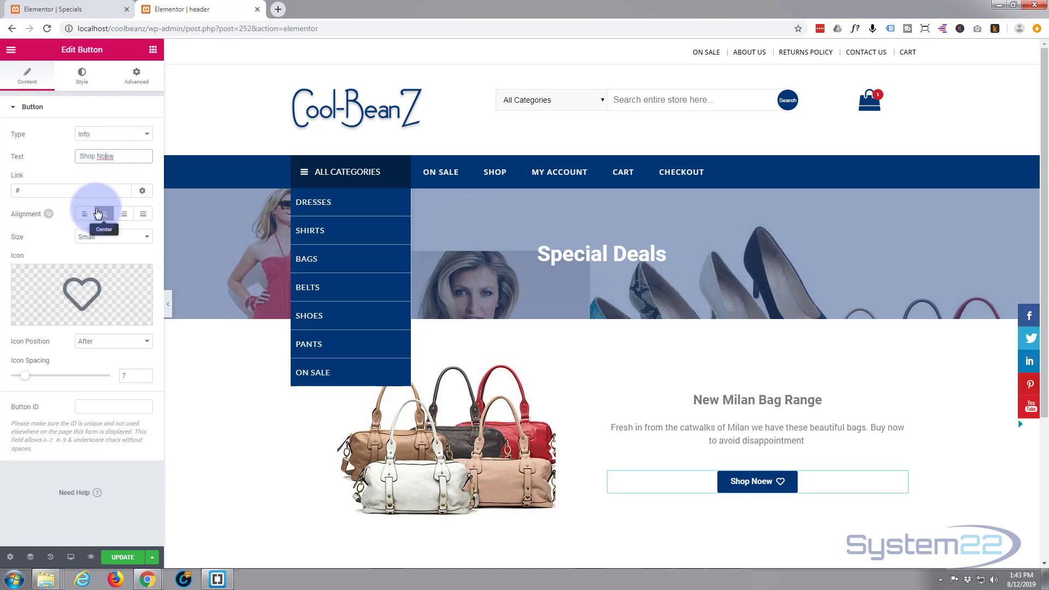
click(101, 214)
key(BackSpace)
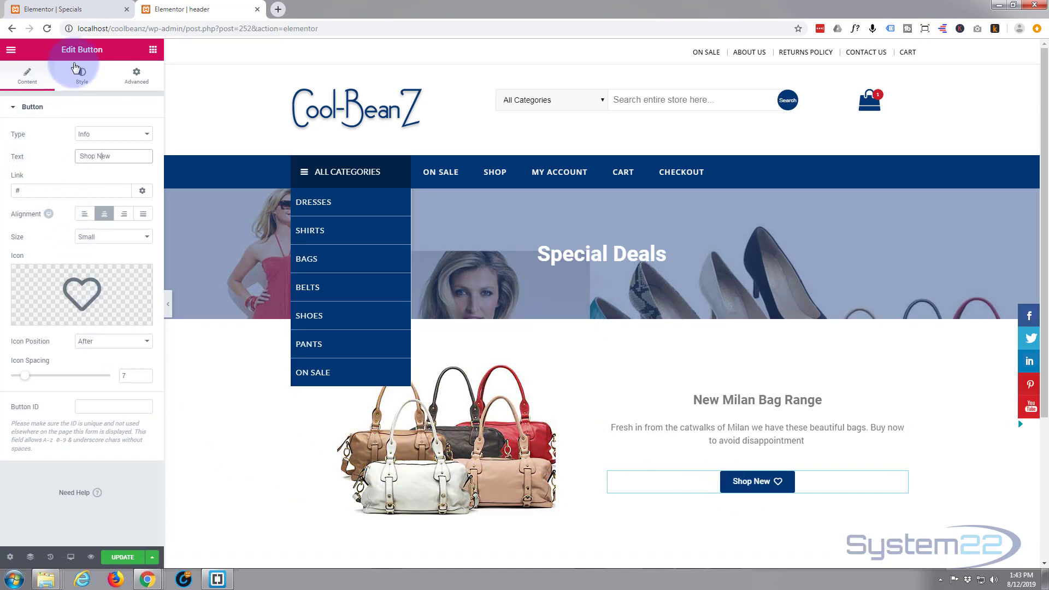
- Copy the button's normal background colour to its hover background and lighten it to #015cb7
click(87, 76)
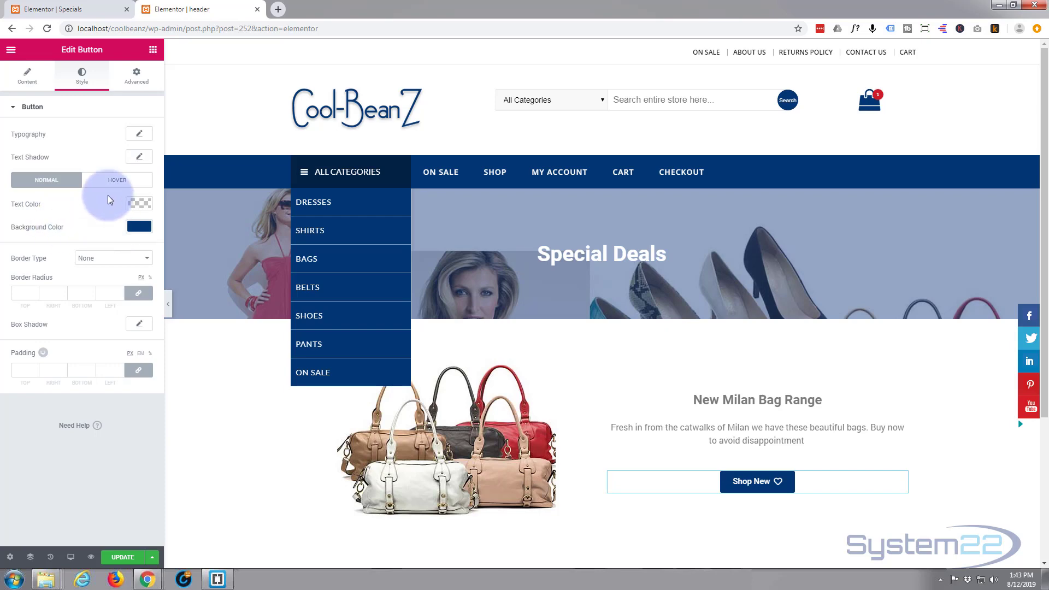
click(140, 227)
triple_click(13, 227)
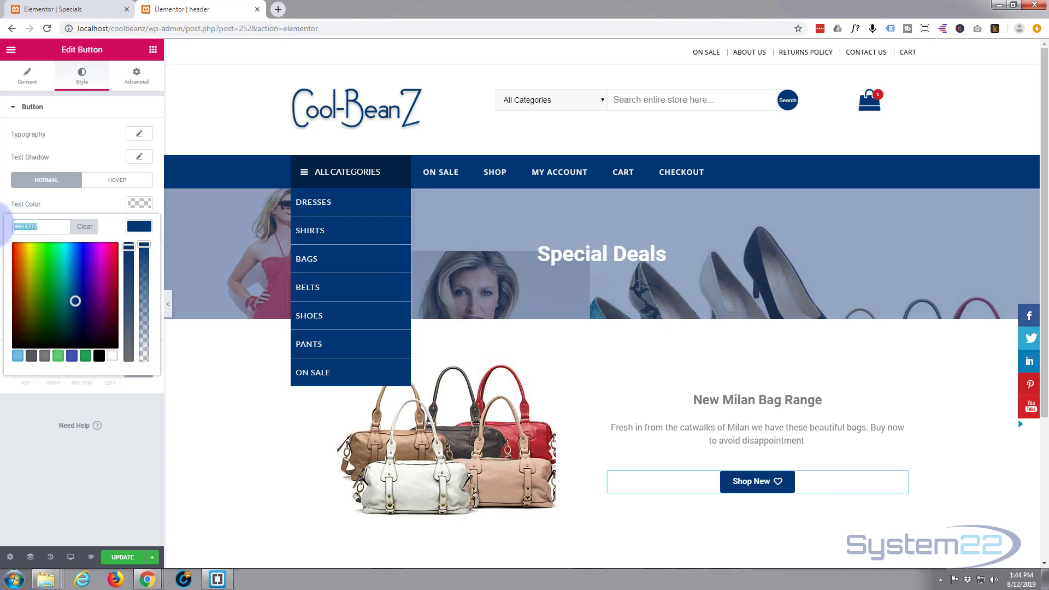
click(117, 183)
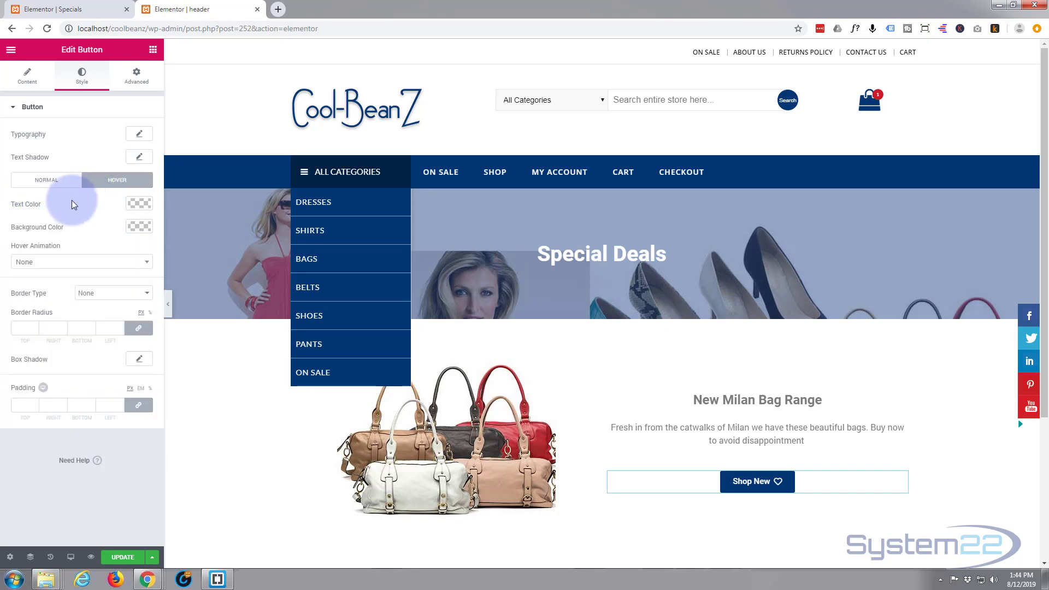
click(141, 226)
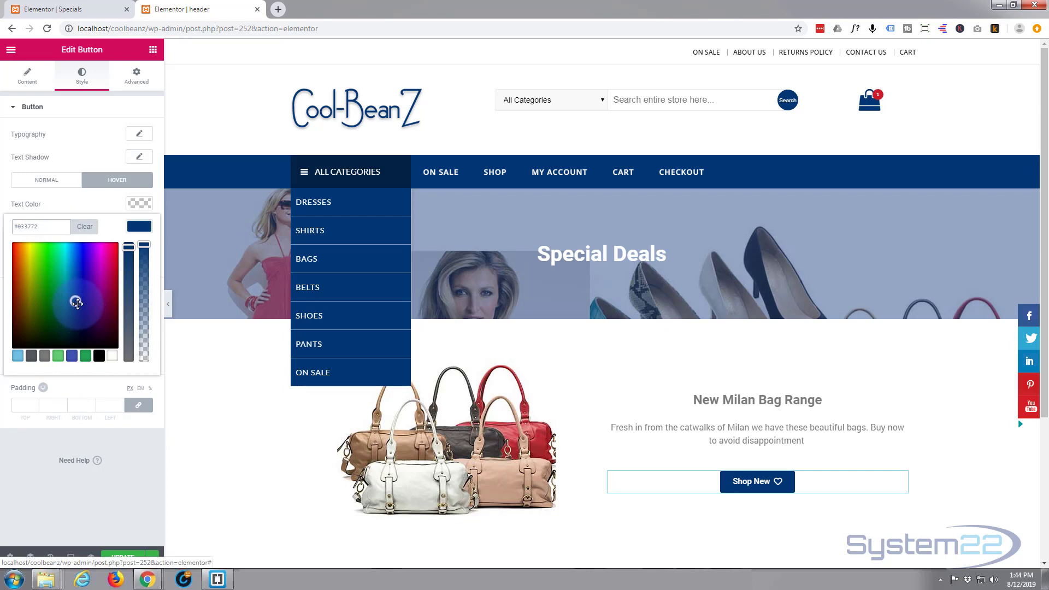
drag(79, 311, 79, 282)
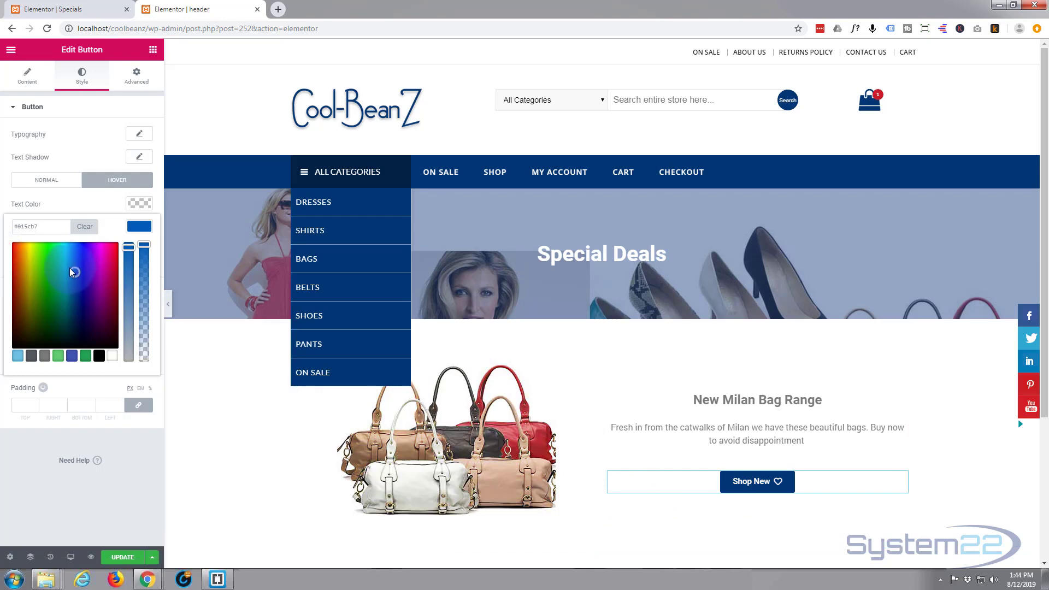
- Look over the button's advanced settings, update the page and test the button's hover colour
click(136, 74)
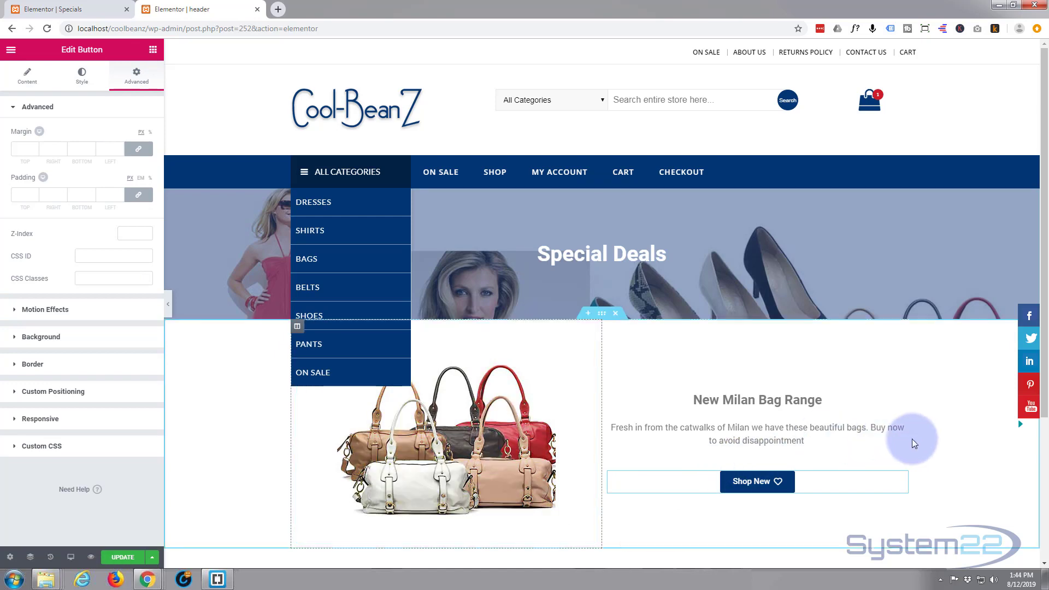
scroll(853, 454, down, 1)
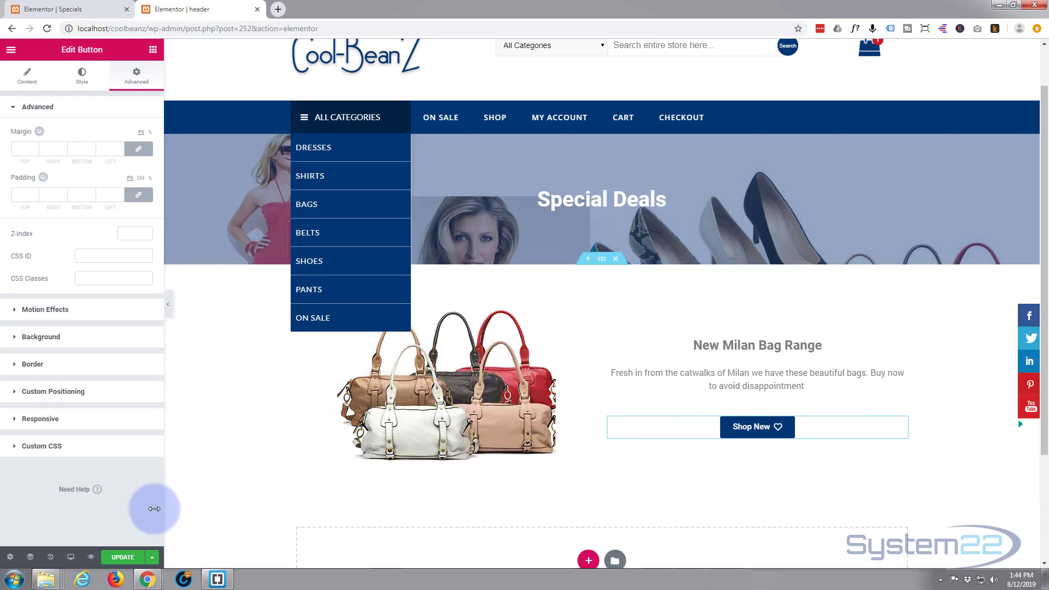
click(115, 558)
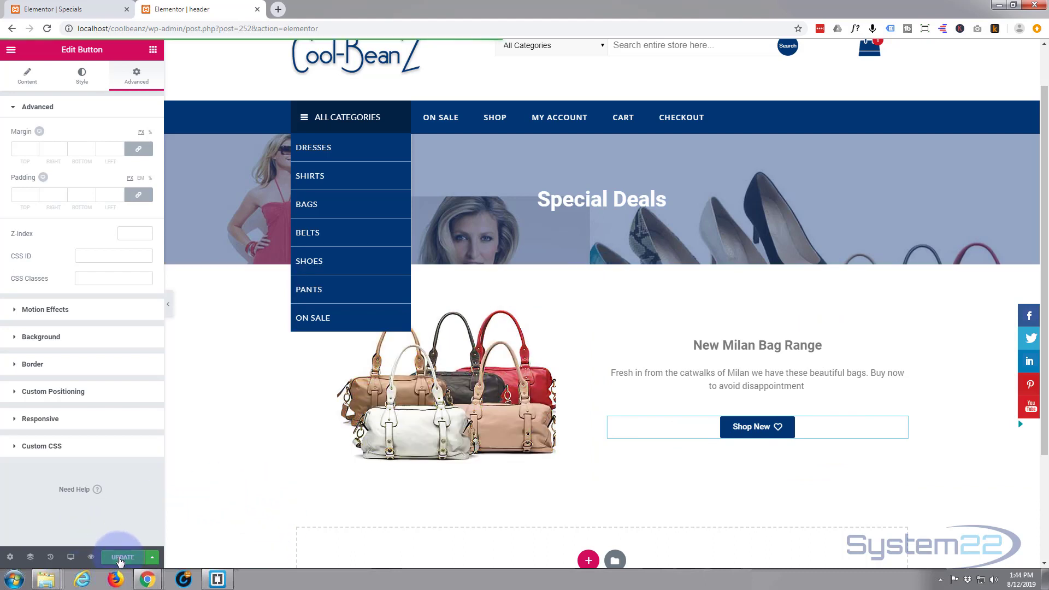
click(745, 439)
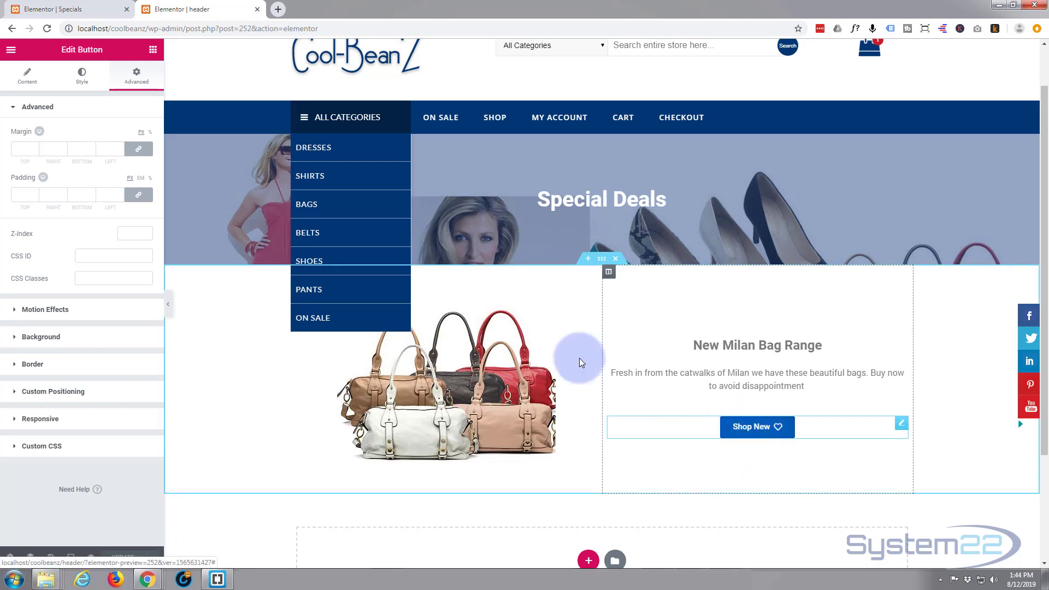
- Copy the Bags category link address from the category menu, paste it as the button's link and update the page
right_click(312, 206)
click(336, 268)
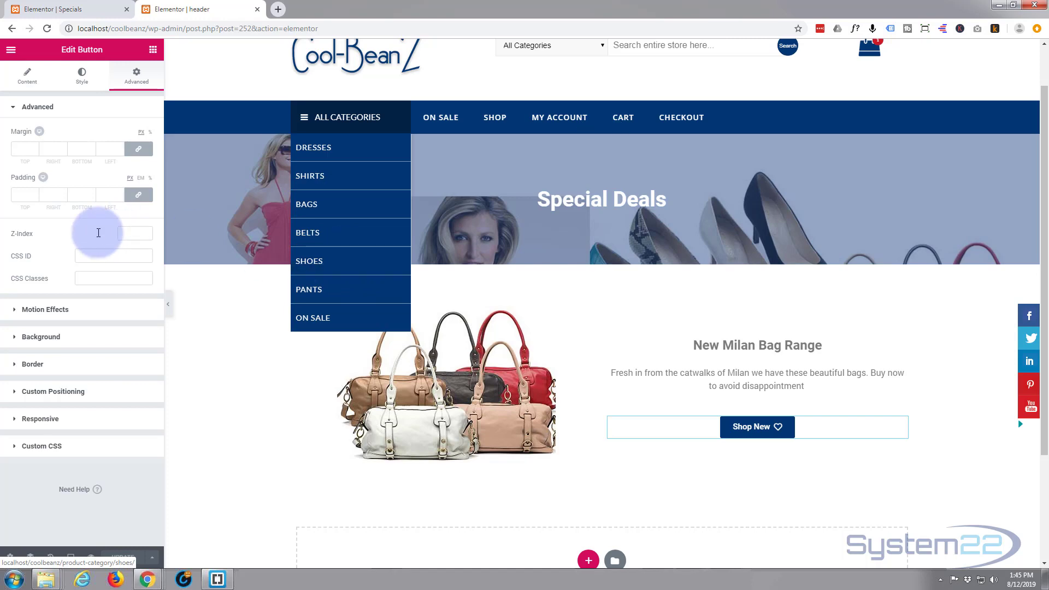
click(26, 75)
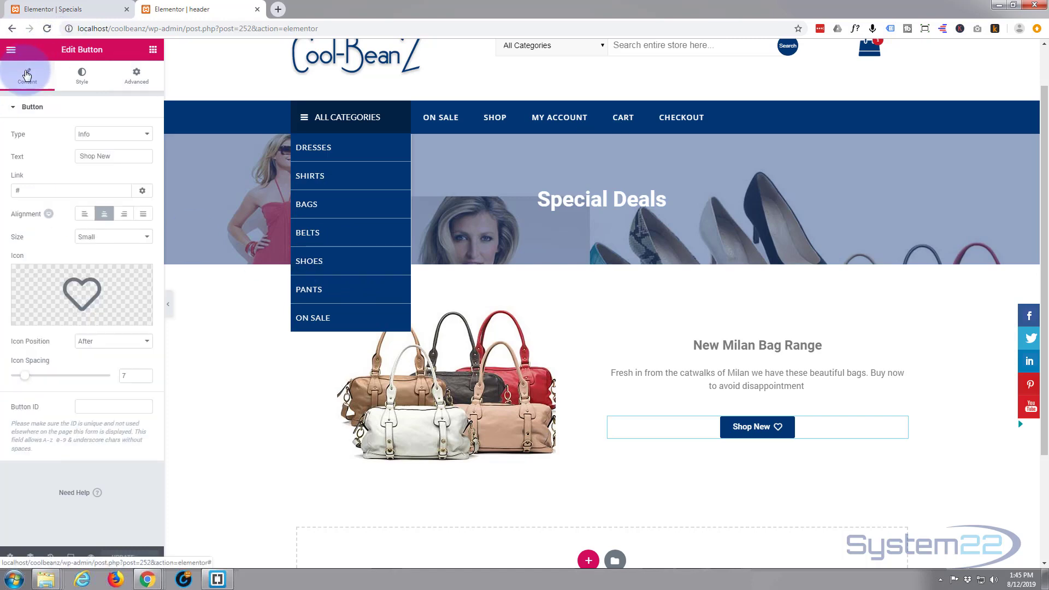
double_click(15, 191)
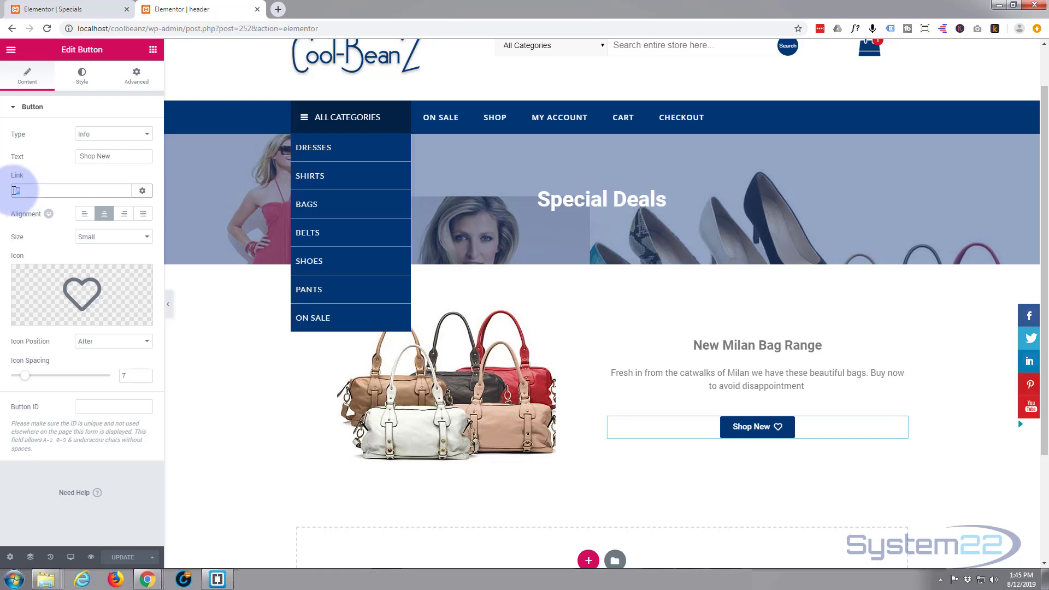
key(ctrl+v)
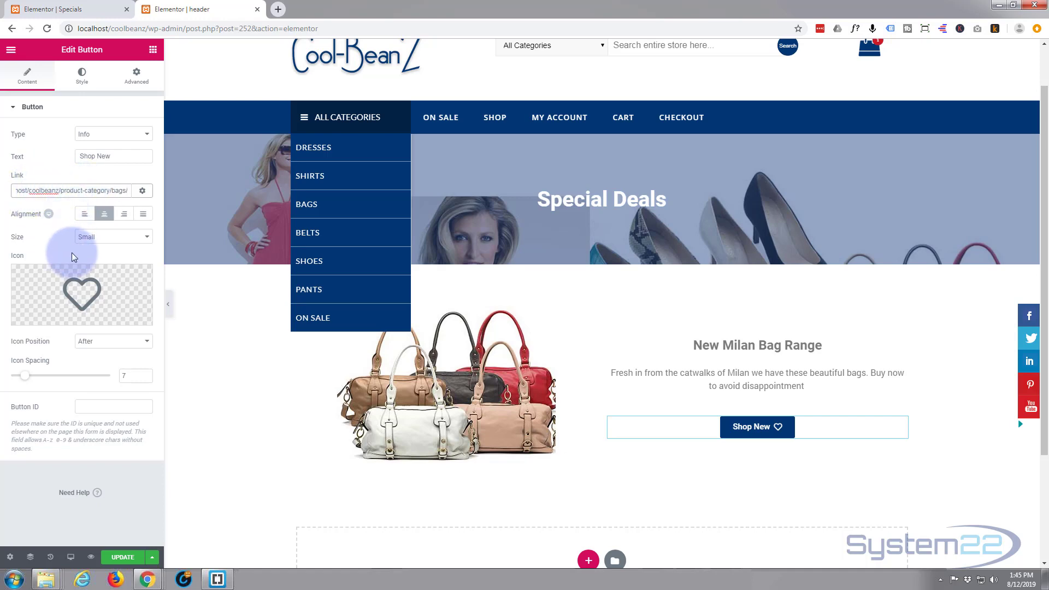
click(123, 557)
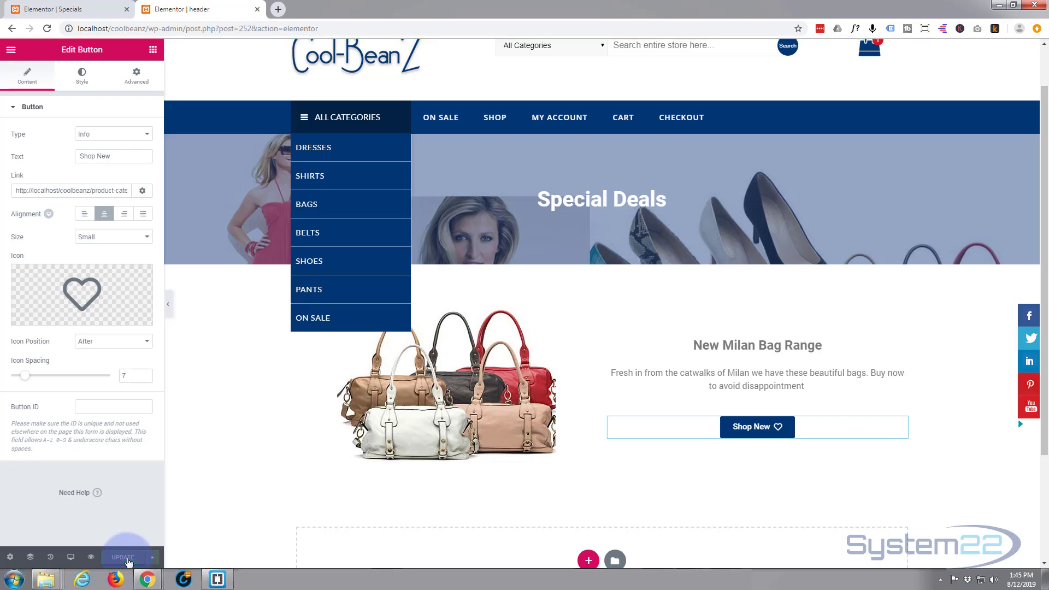
- Preview the saved page and open the bag image's link in a new tab to check the Bags category page
click(90, 557)
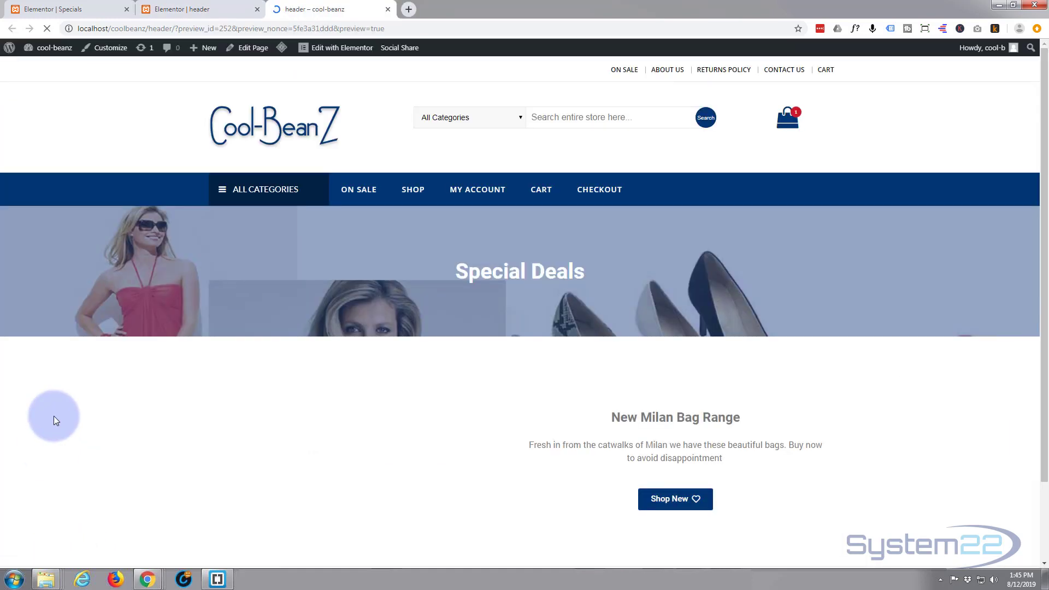
scroll(81, 152, down, 2)
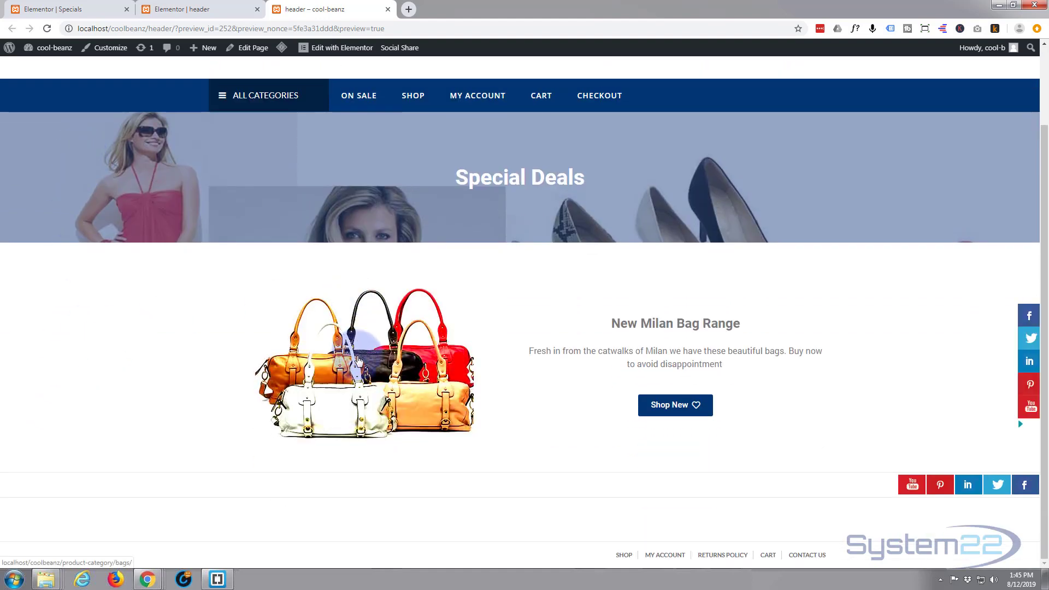
middle_click(377, 382)
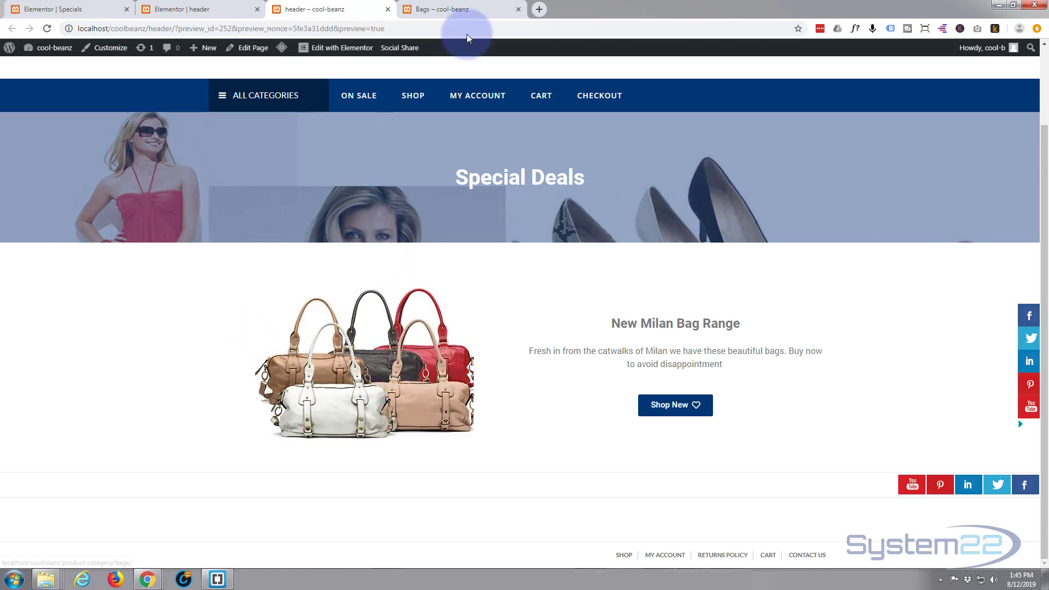
click(442, 8)
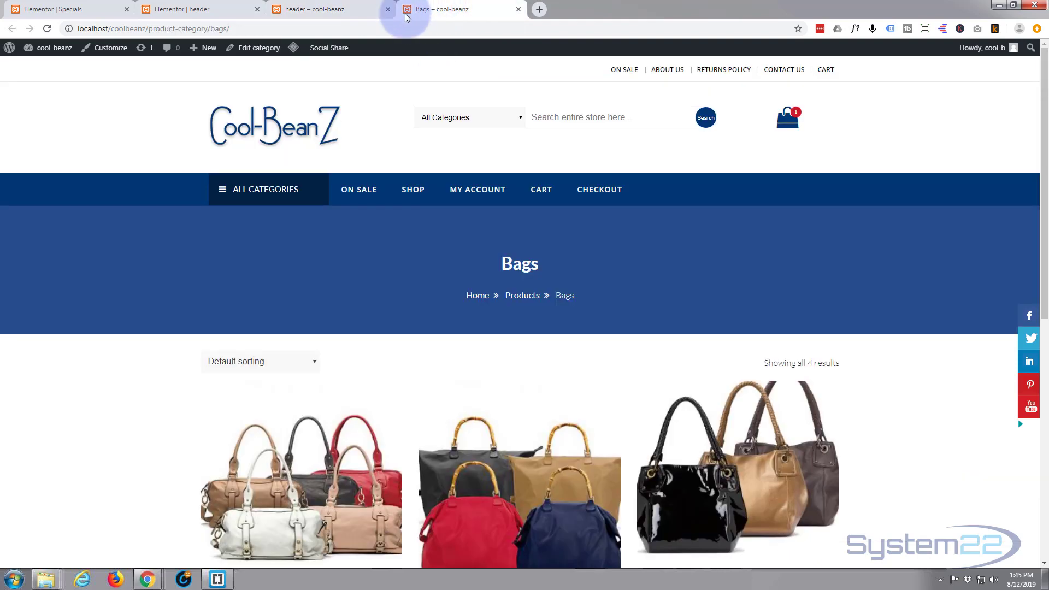
- Test the Shop New button's link from the page preview and close both Bags category pages
click(333, 13)
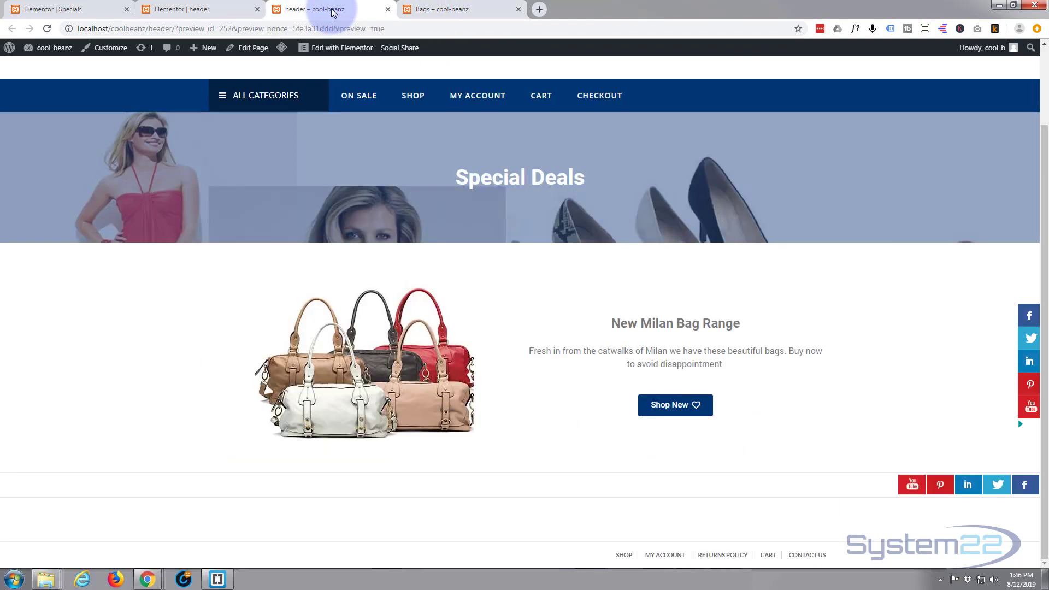
click(668, 408)
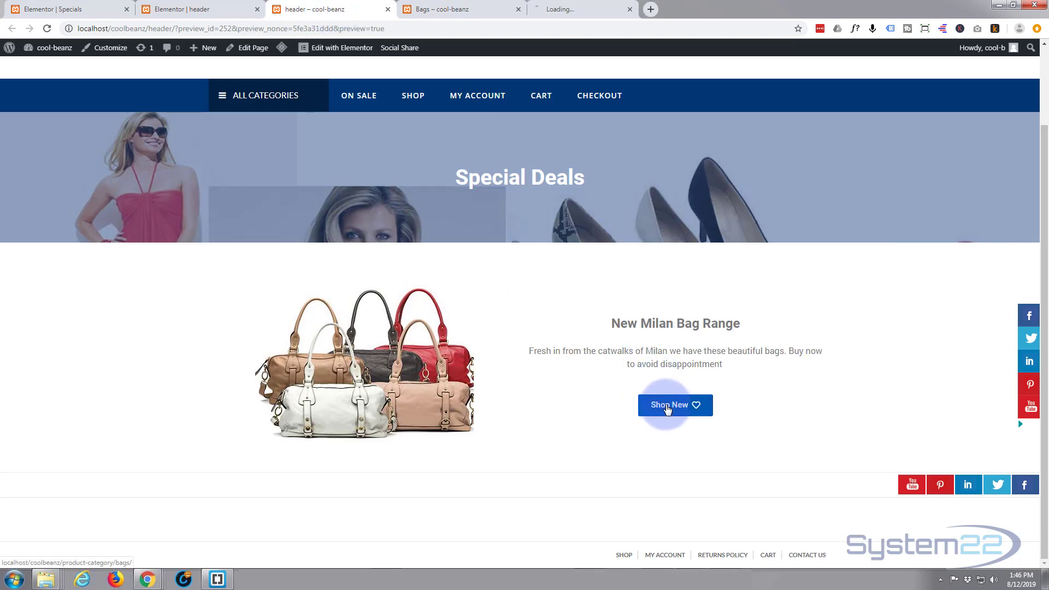
click(625, 8)
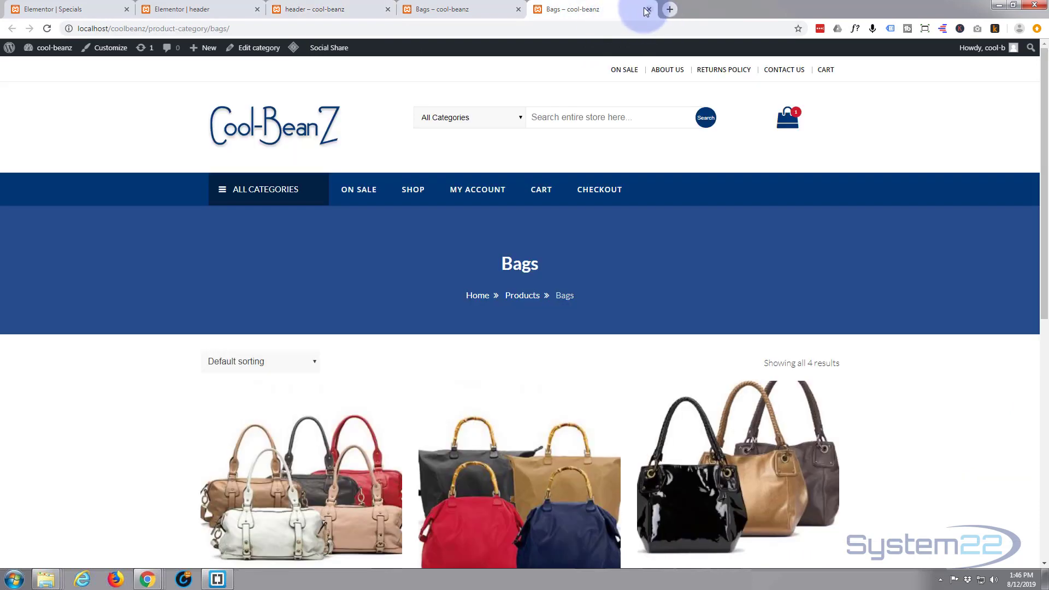
click(649, 10)
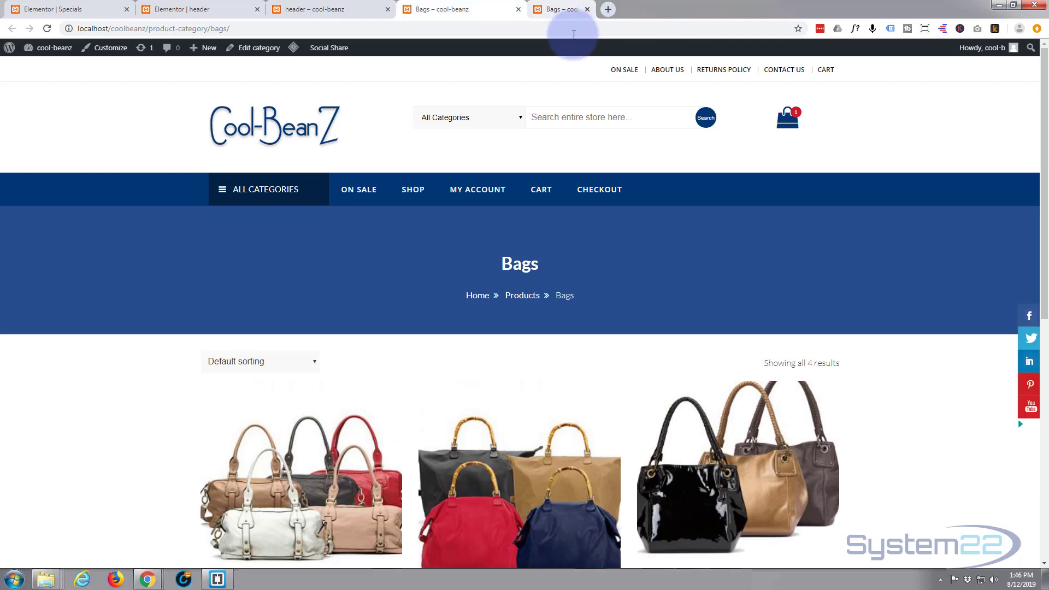
click(519, 9)
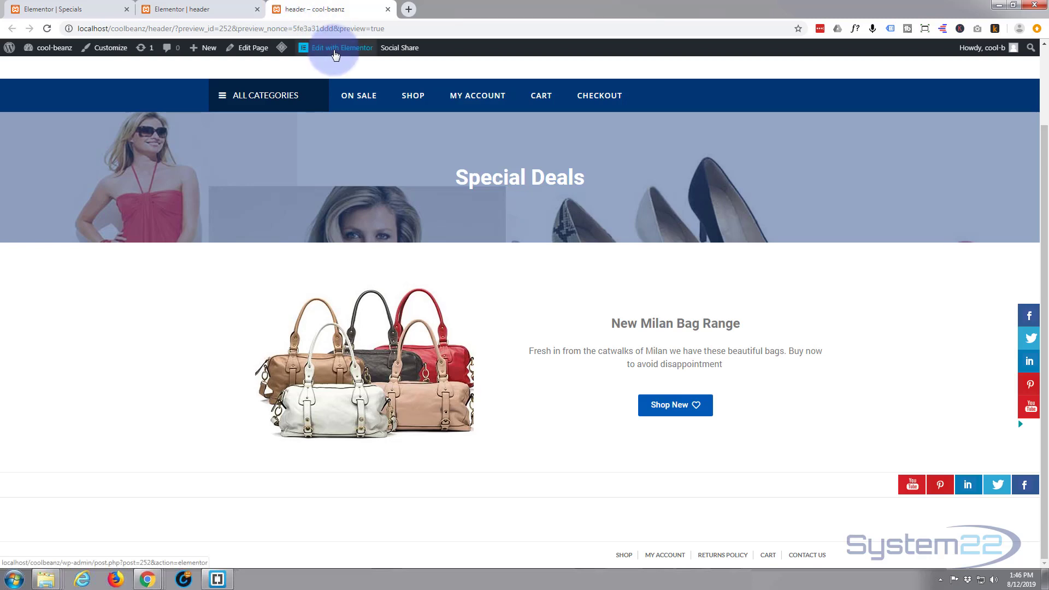
- Back in the header page's editor, copy the button's normal background colour #033772 to its hover background
click(214, 9)
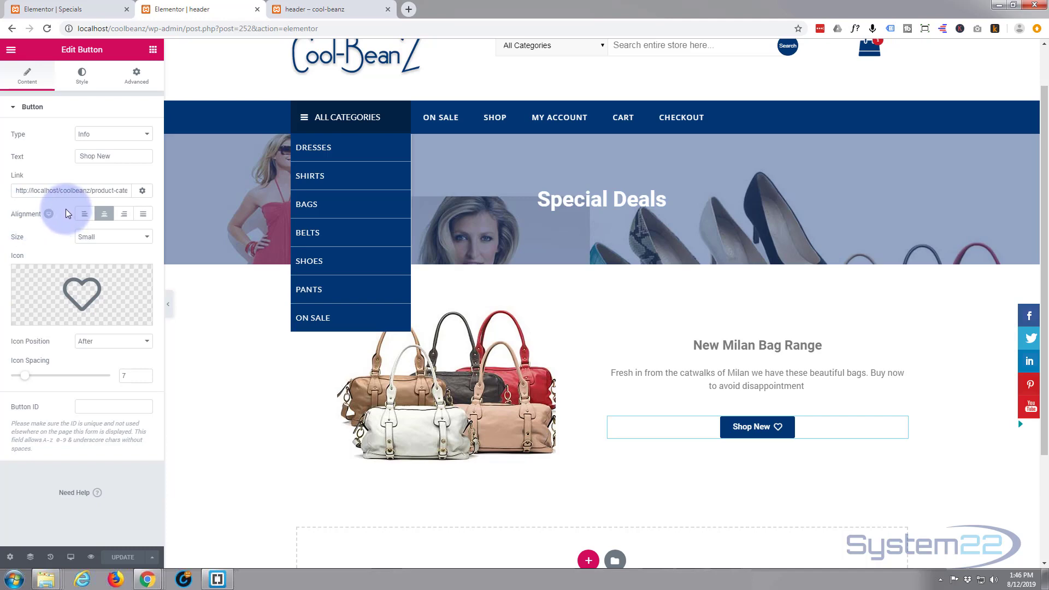
click(75, 78)
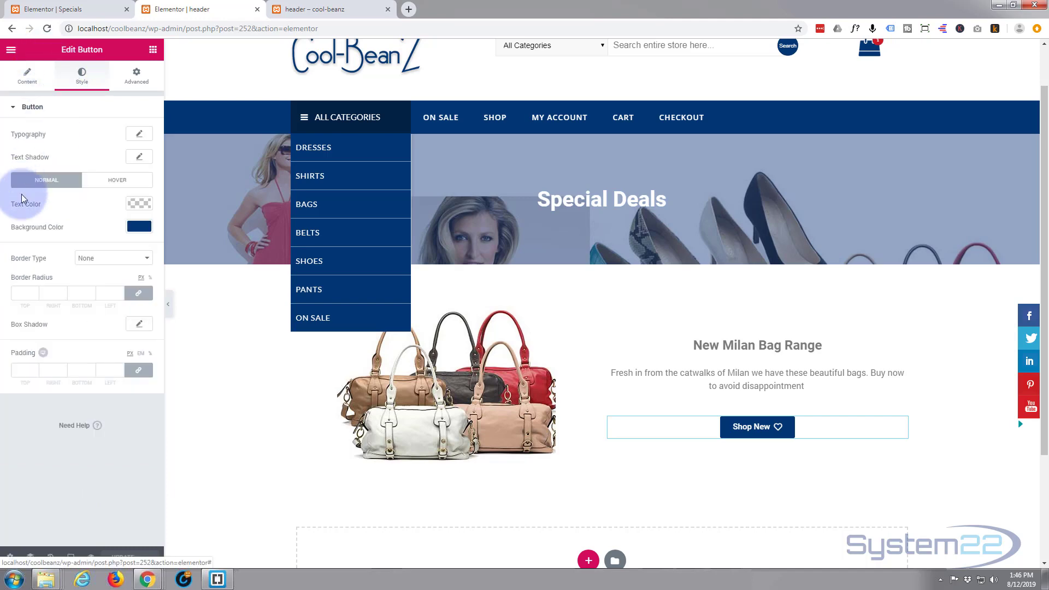
click(36, 181)
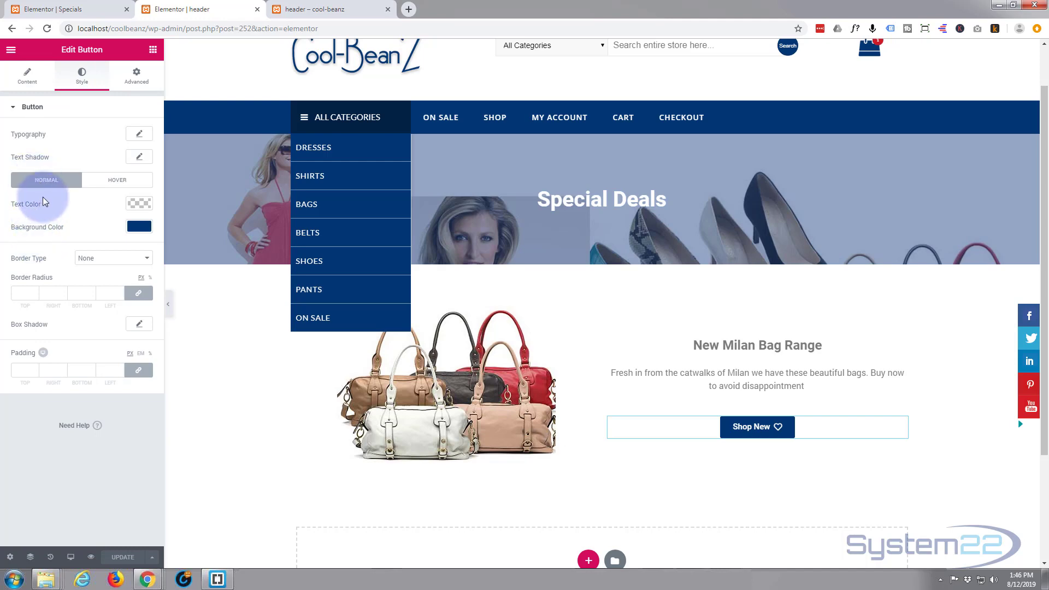
click(139, 227)
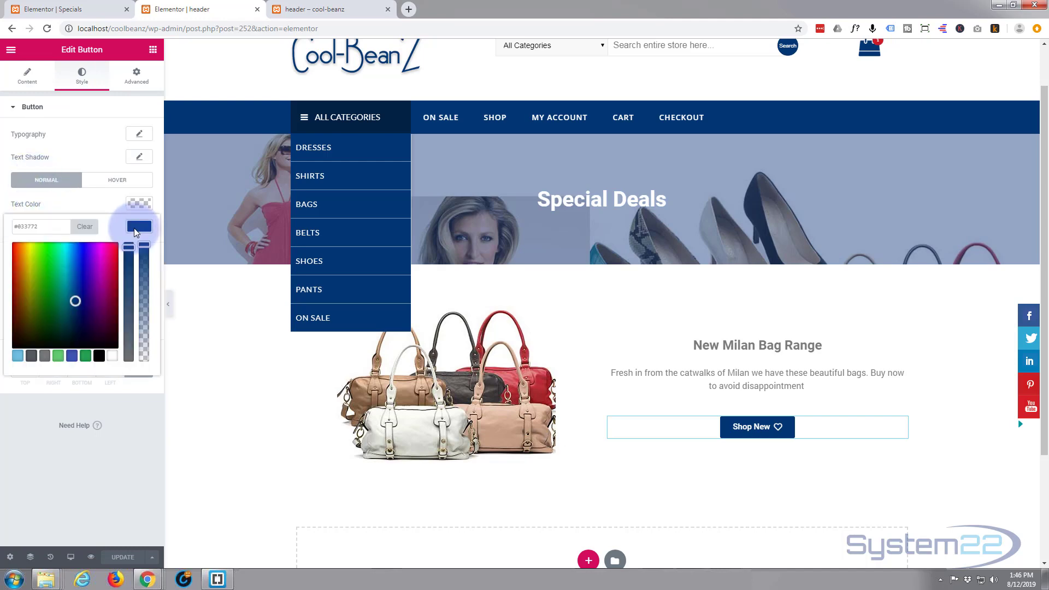
drag(50, 230, 7, 236)
key(ctrl+c)
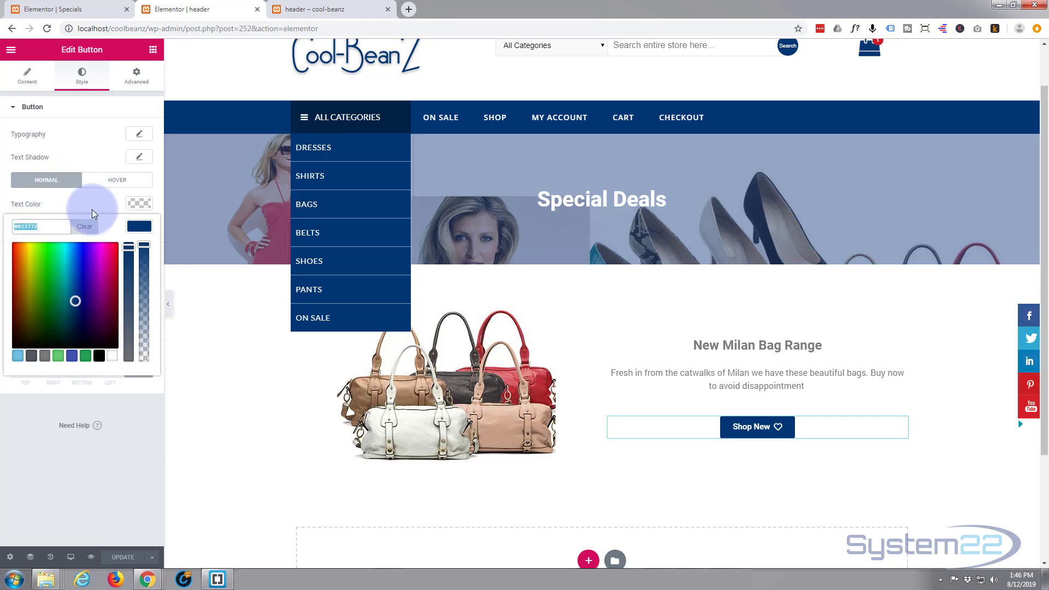
click(116, 184)
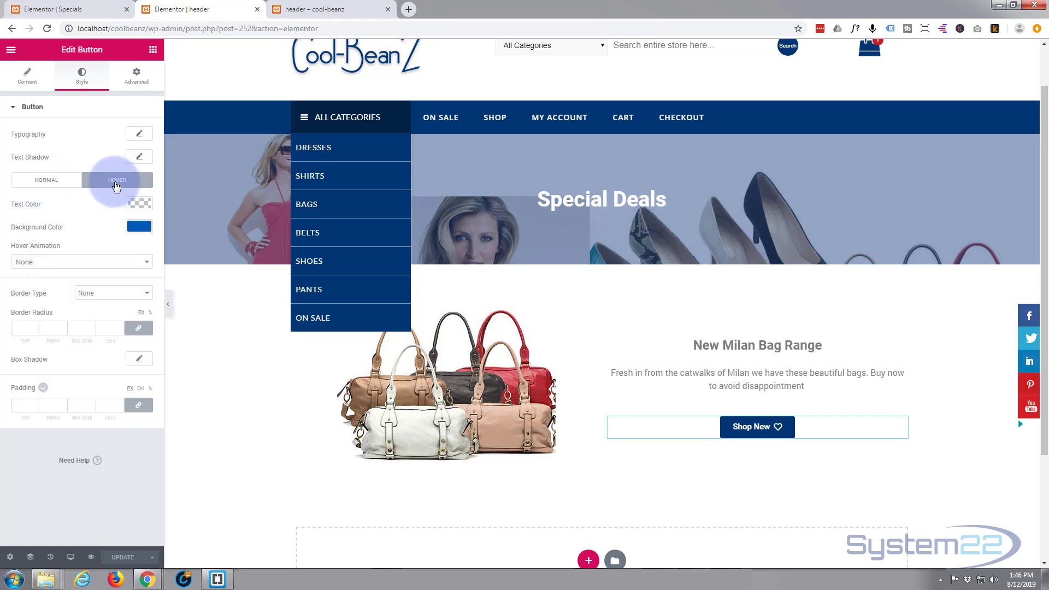
click(139, 226)
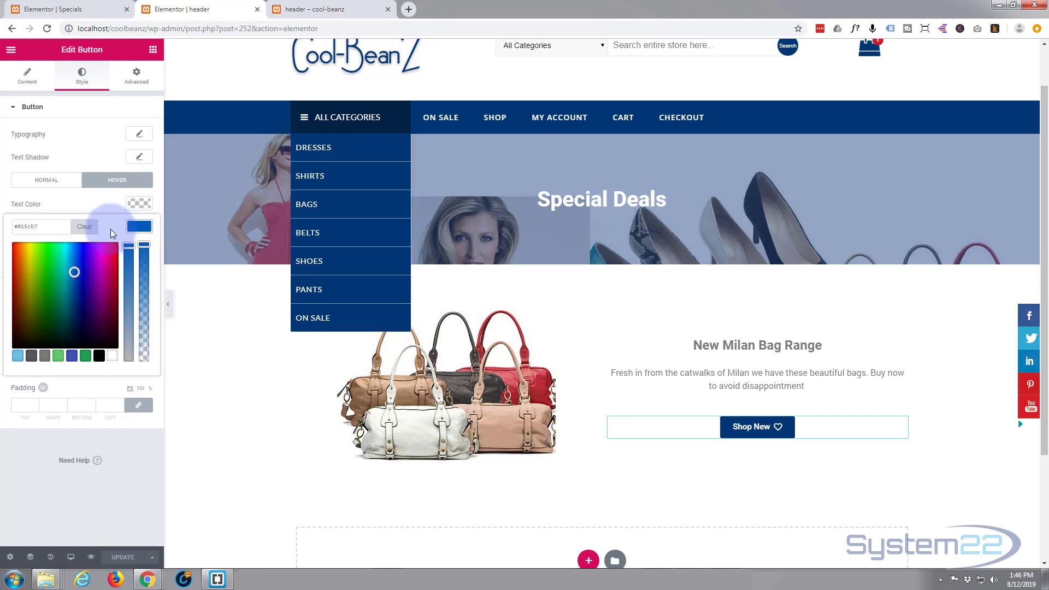
click(41, 226)
key(ctrl+a)
key(ctrl+v)
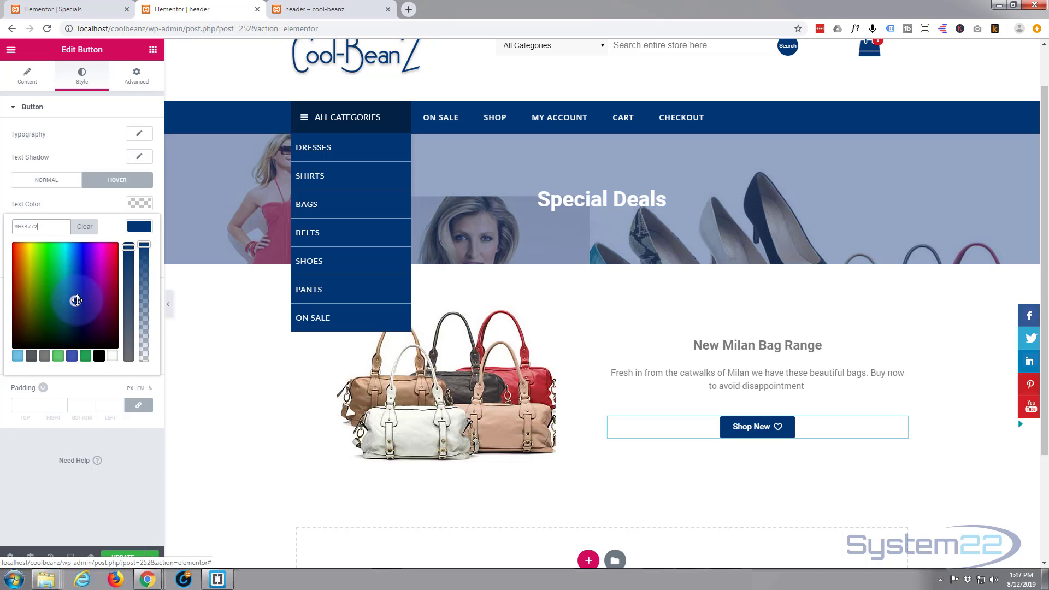
- Try lightening the hover background to #01538e and restore the copied colour #033772
mouse_move(77, 301)
mouse_down()
mouse_move(86, 274)
mouse_move(75, 288)
mouse_up()
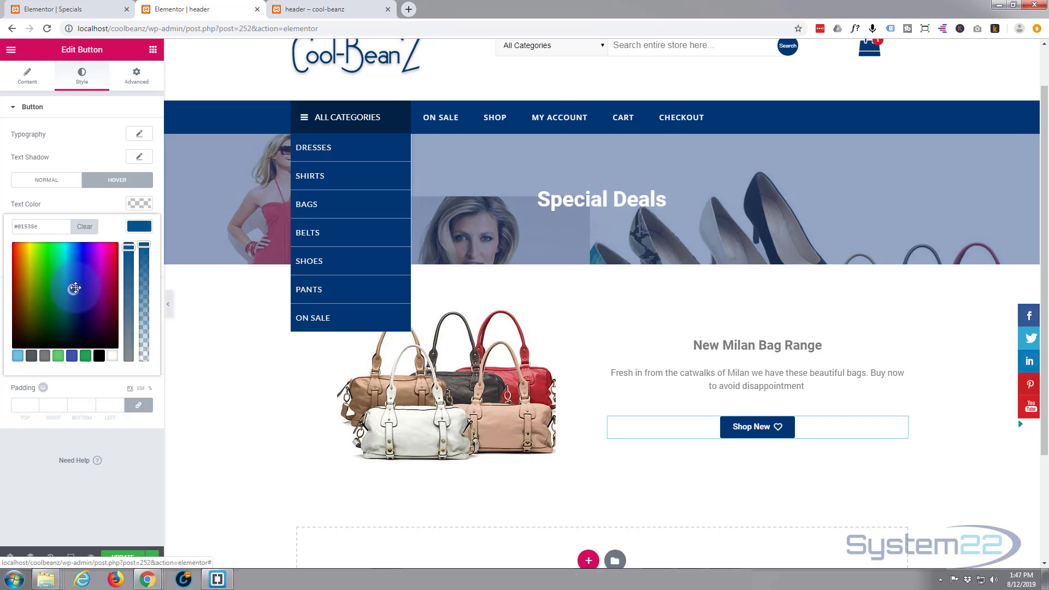
drag(55, 227, 2, 234)
key(ctrl+v)
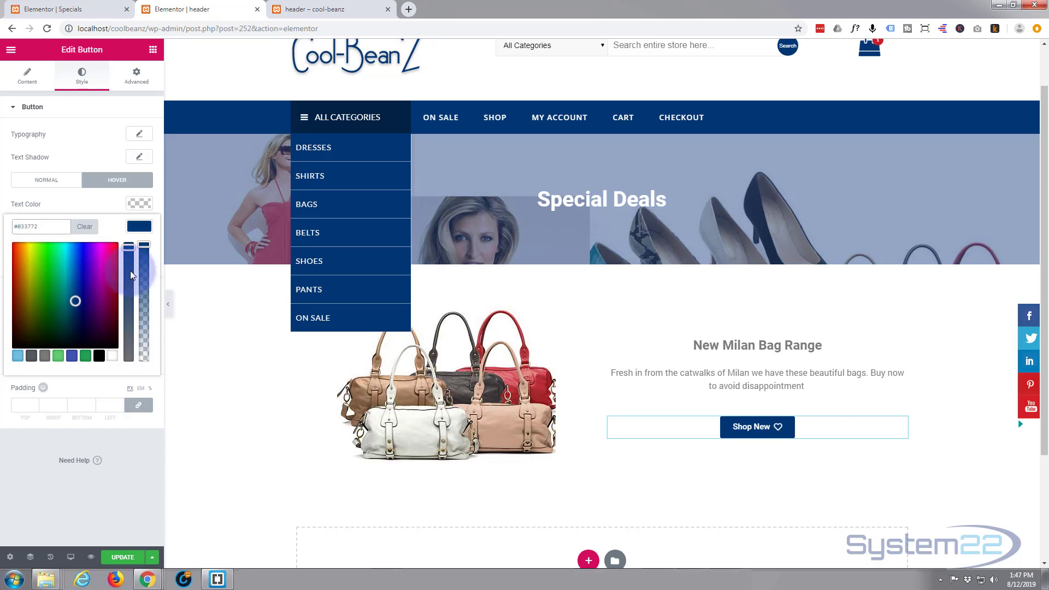
- Lower the opacity of the button's hover background colour to make it semi-transparent
click(147, 266)
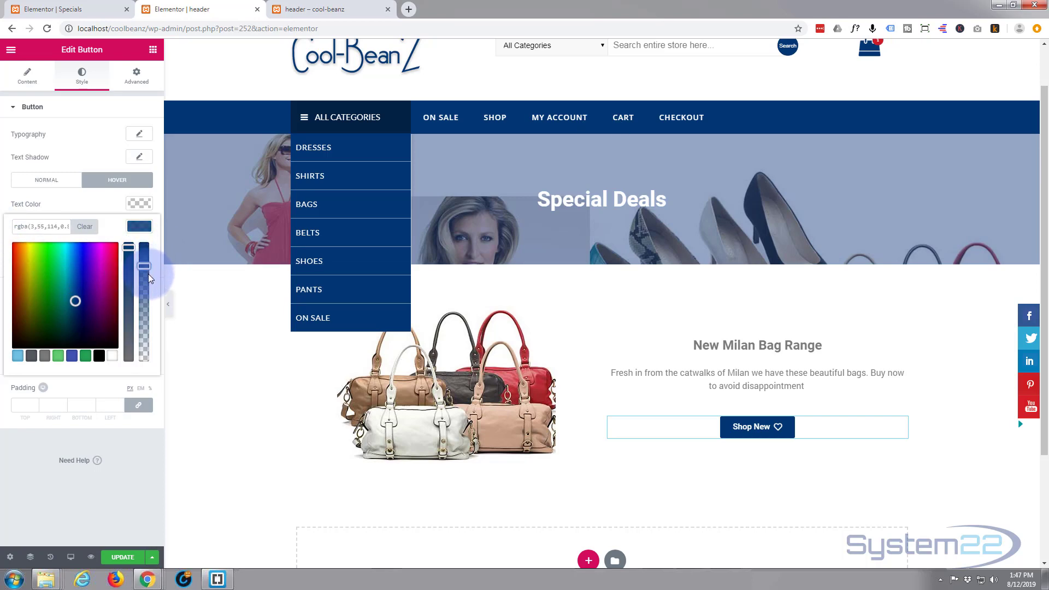
drag(148, 277, 148, 299)
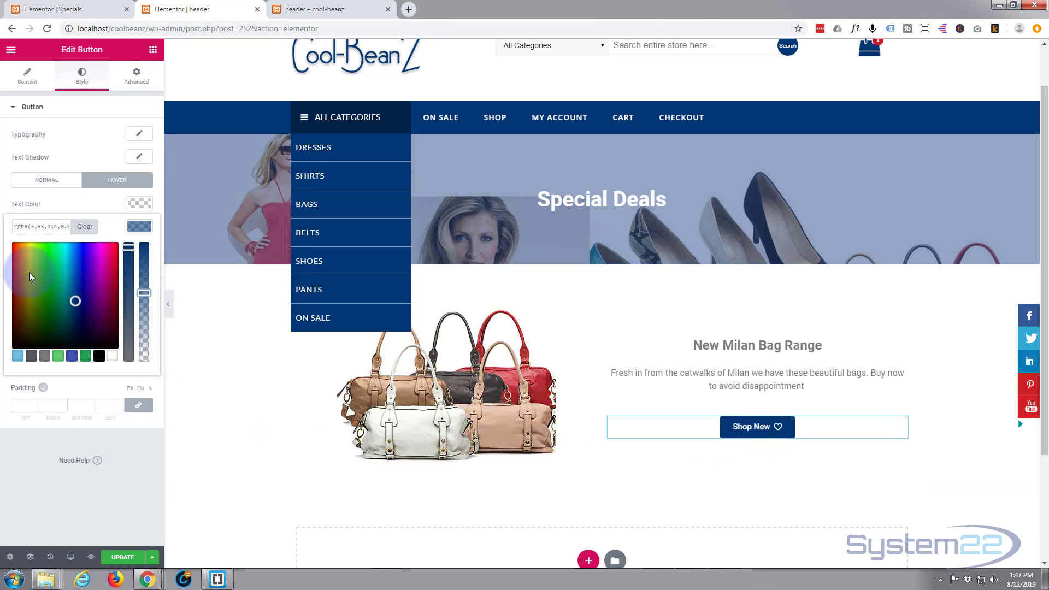
drag(143, 293, 144, 280)
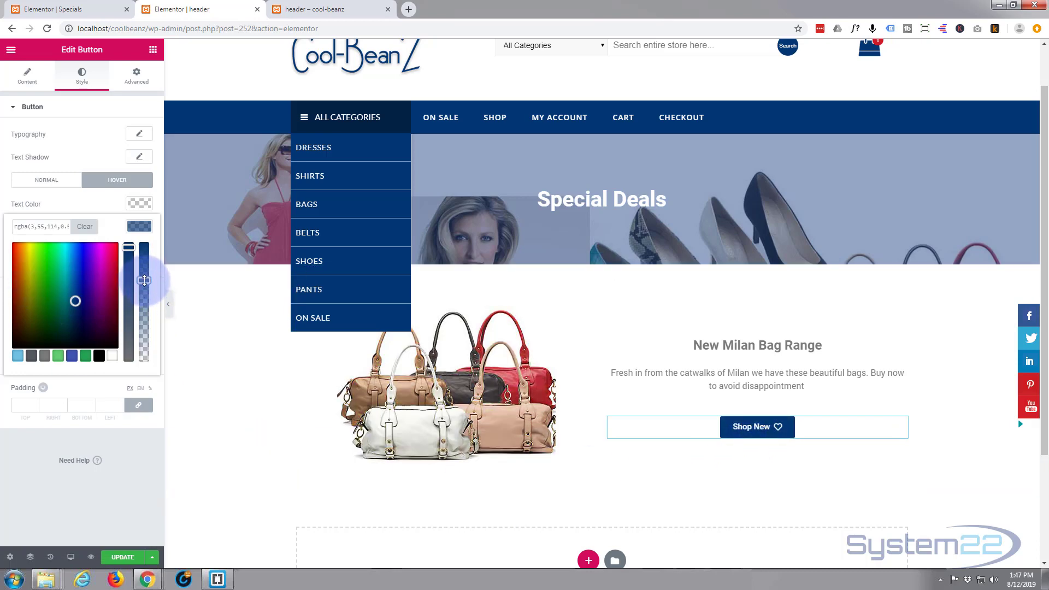
- Update the page and preview it at the section with the Shop New button
click(123, 557)
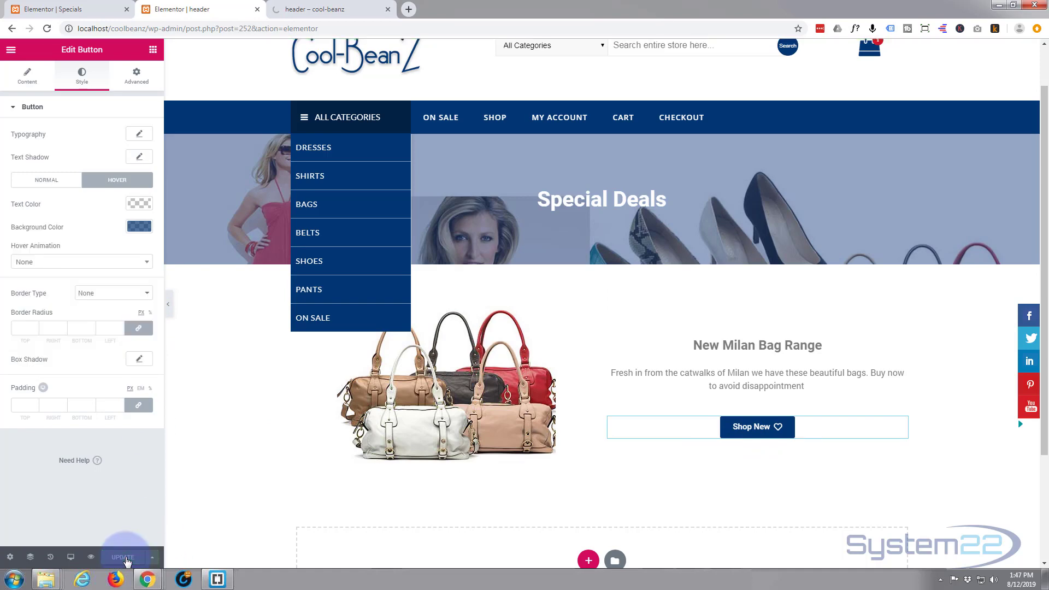
click(91, 557)
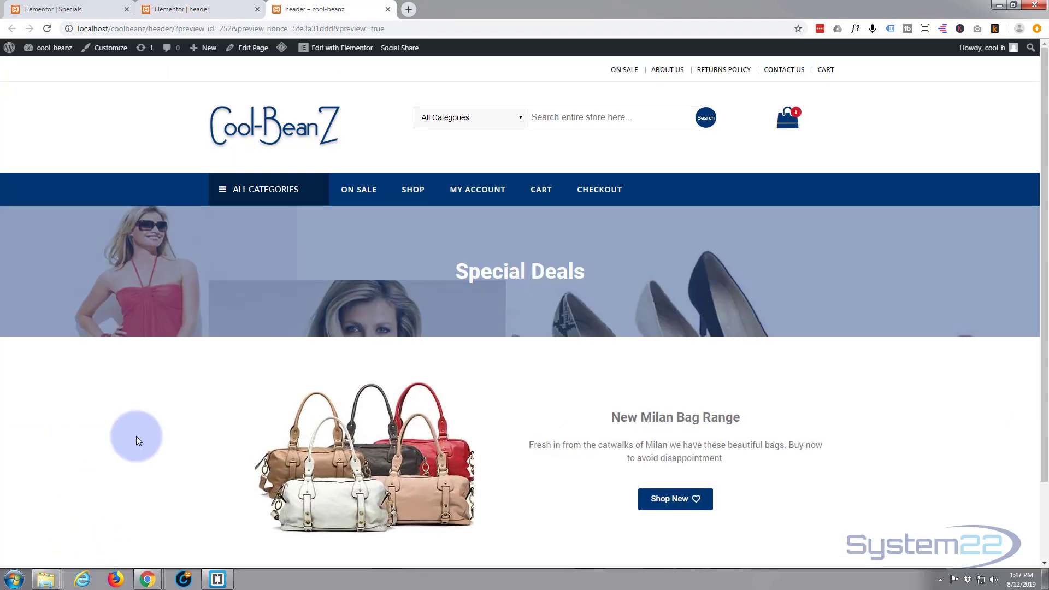
scroll(137, 419, down, 3)
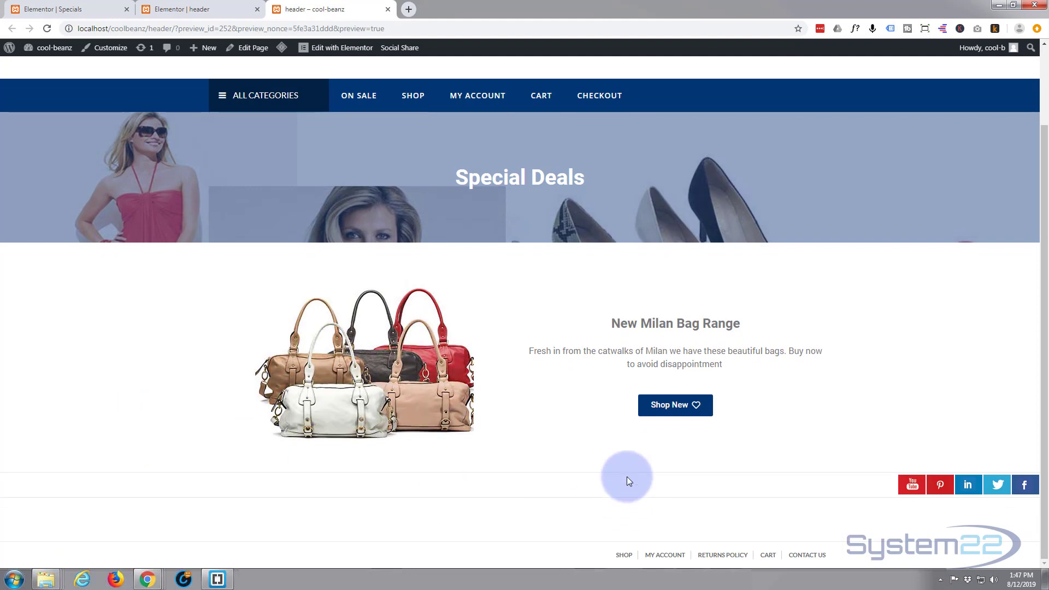